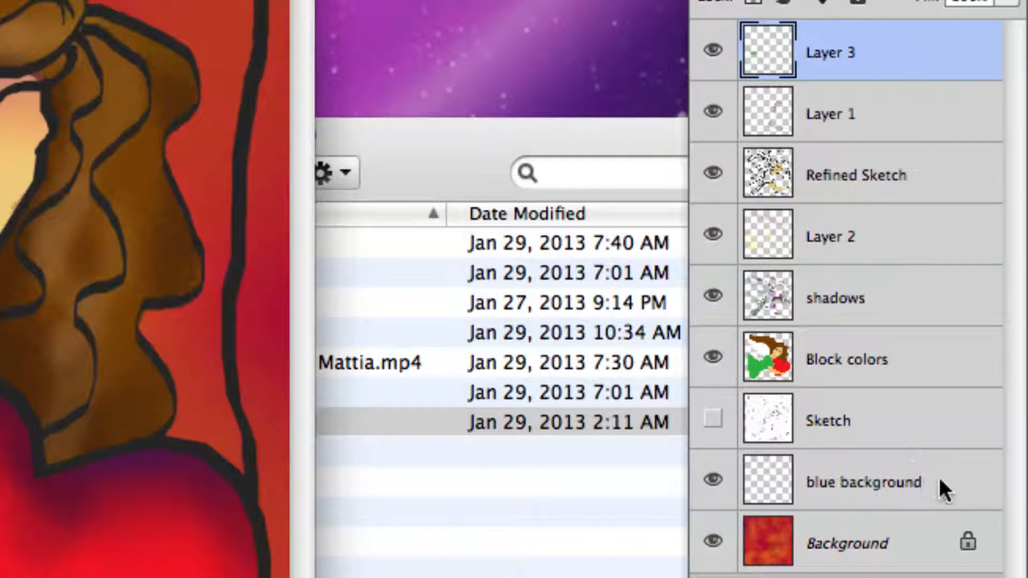
Merge all the artwork layers from Layer 3 down to blue background into one layer above the Background and shift the document aside.
left_click(948, 490, "shift")
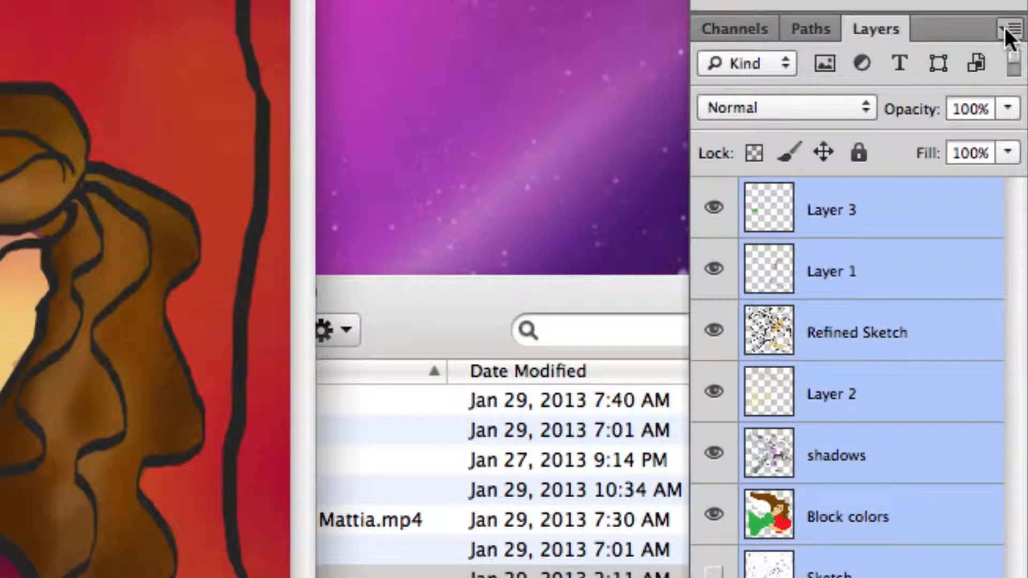
left_click(1004, 26)
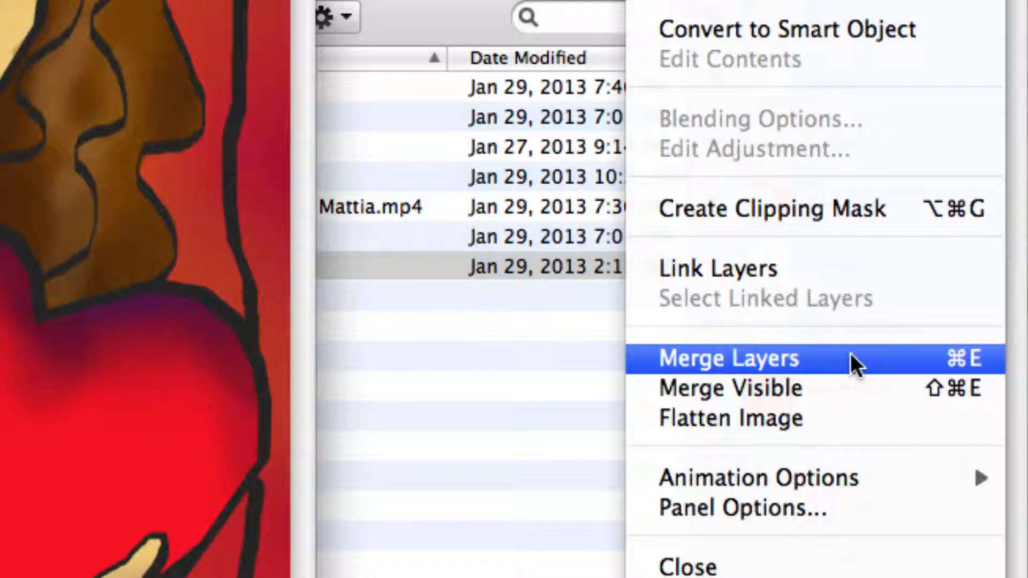
left_click(971, 365)
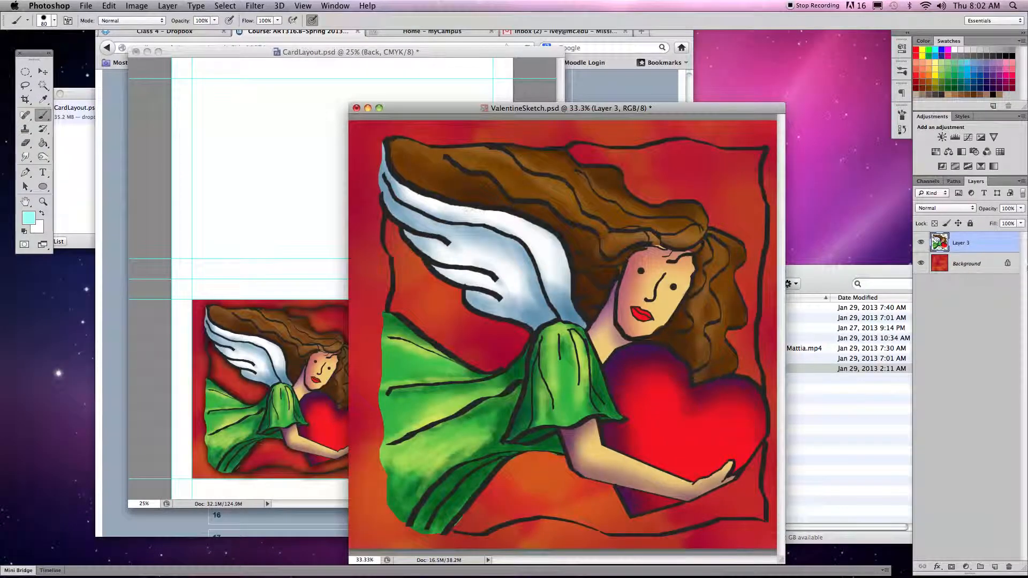
left_click_drag(688, 115, 771, 97)
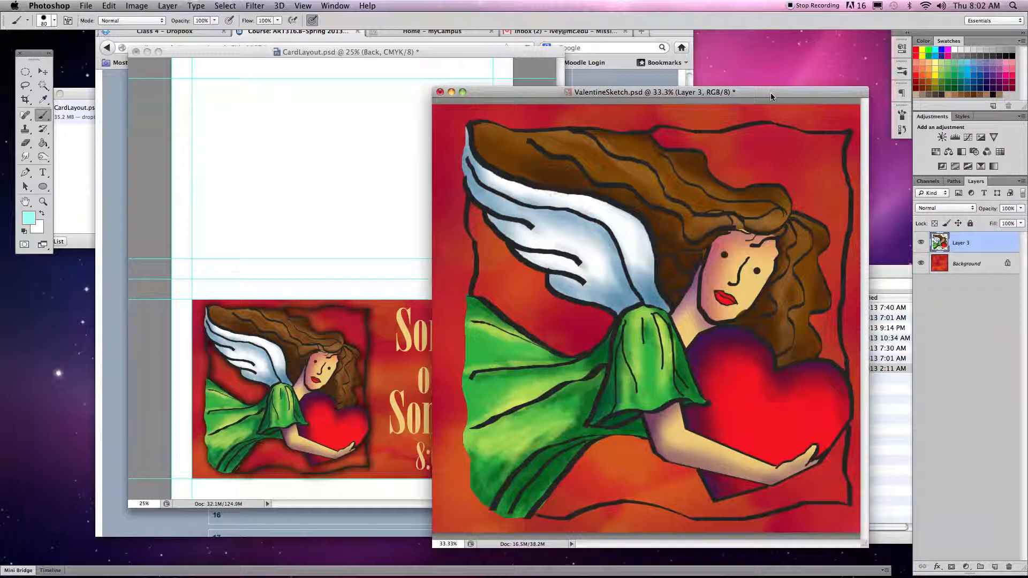
Create a new document from the U.S. Paper preset, Letter size 8.5 x 11 inches at 300 pixels/inch, in CMYK Color.
left_click(86, 6)
left_click(87, 19)
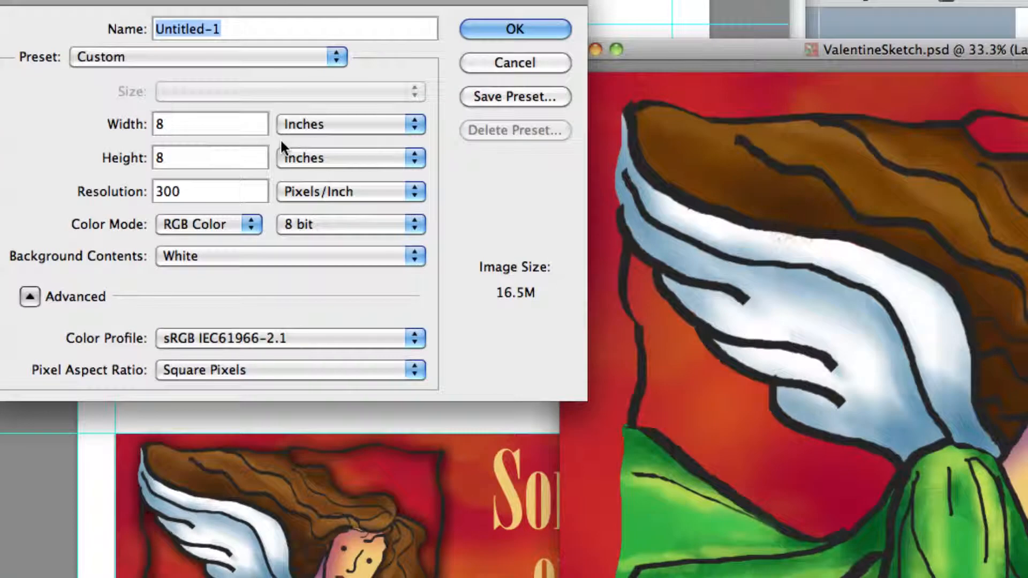
left_click(160, 59)
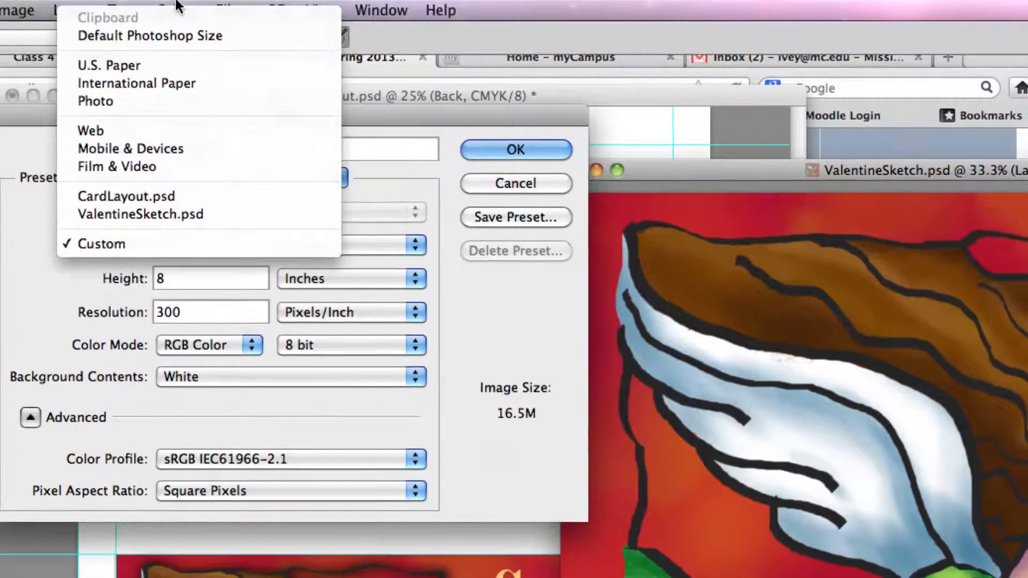
left_click(88, 64)
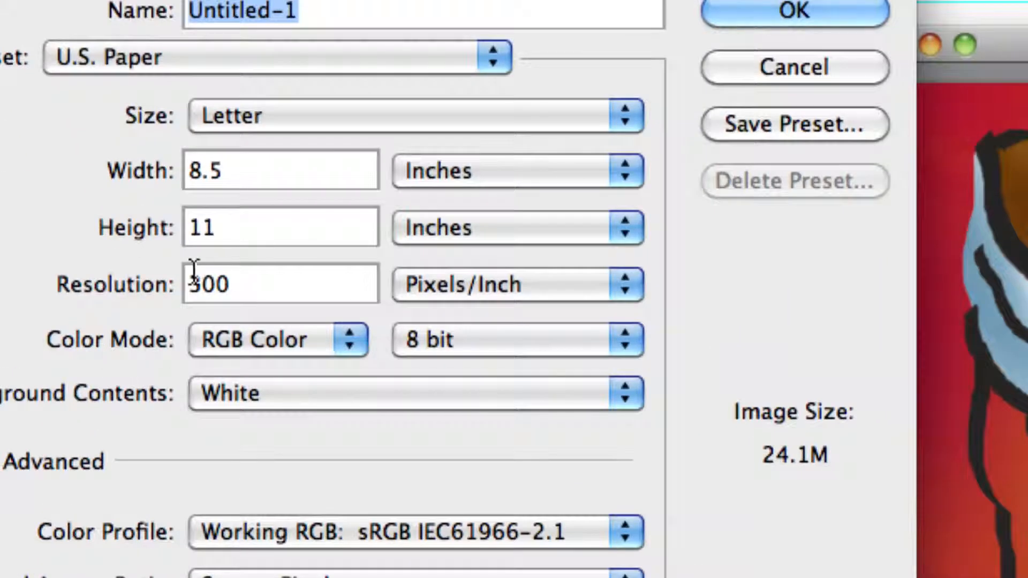
left_click(263, 342)
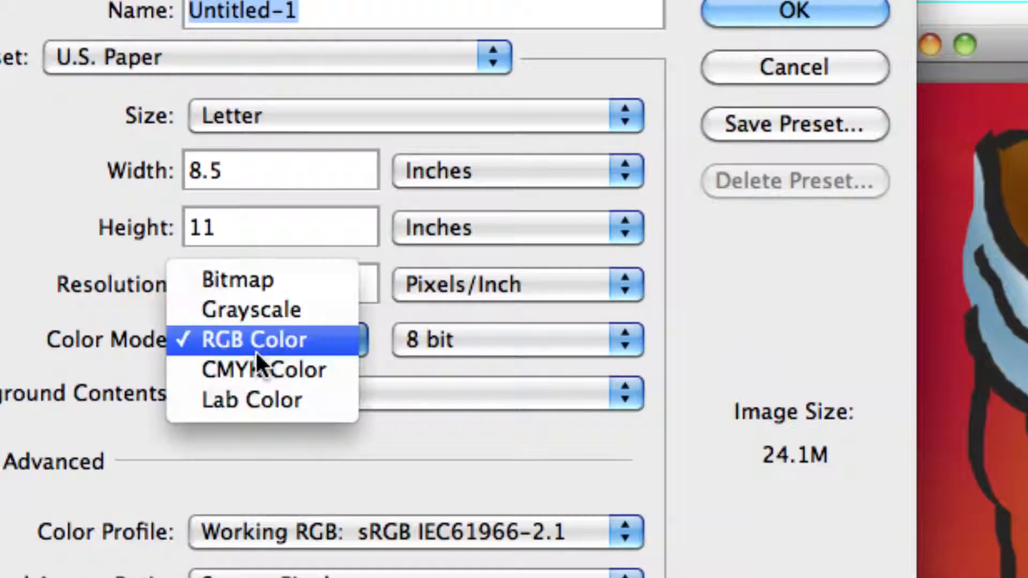
left_click(262, 369)
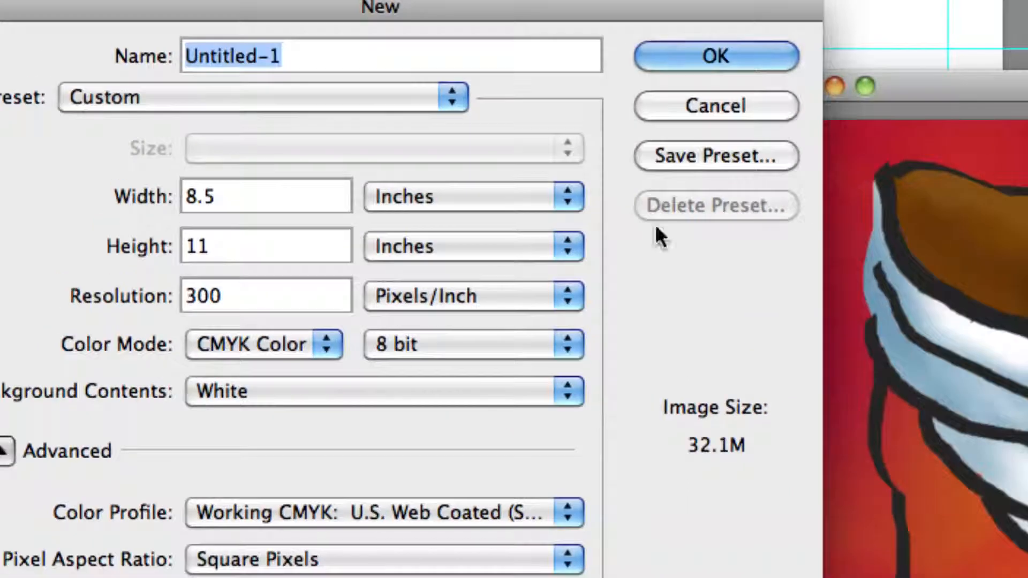
left_click(707, 58)
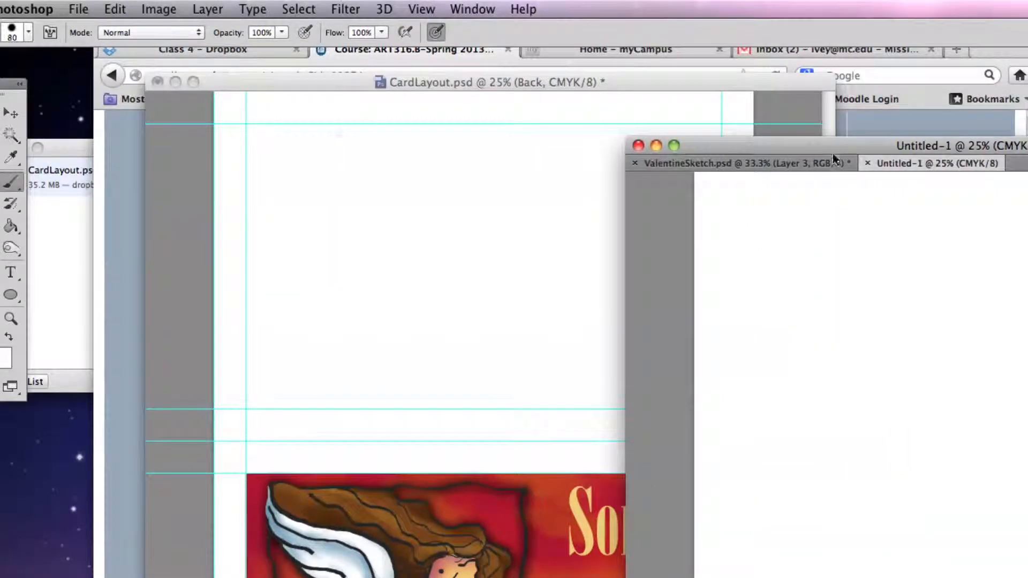
Separate the blank document from ValentineSketch.psd and display it in full screen mode with rulers.
left_click_drag(833, 154, 371, 87)
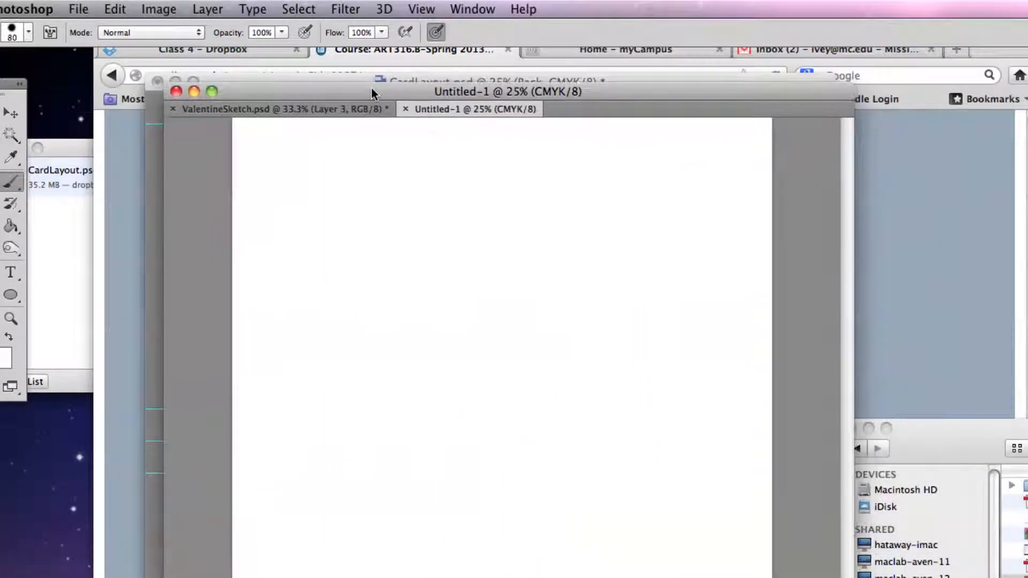
double_click(371, 86)
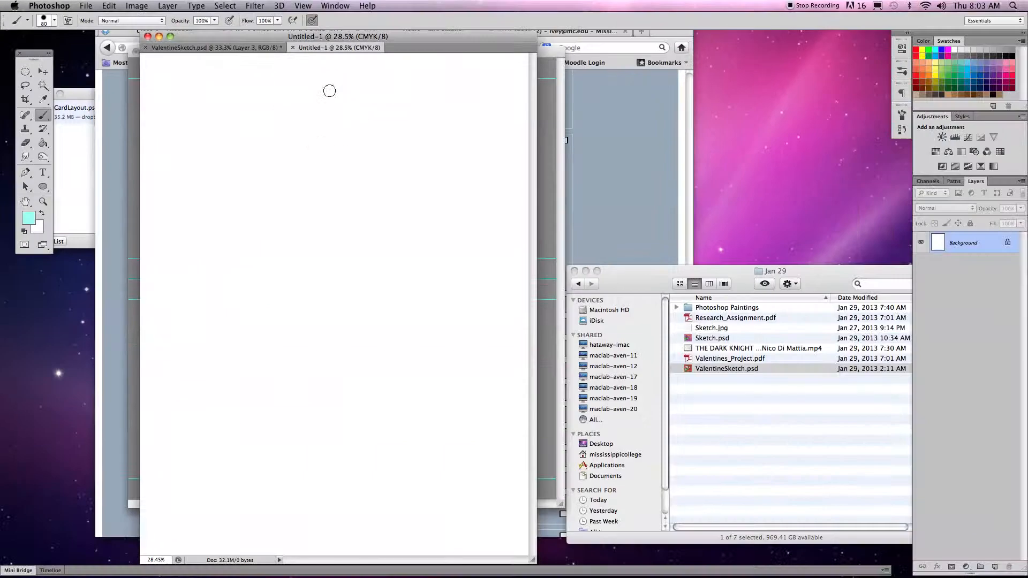
mouse_move(326, 50)
left_mouse_down()
mouse_move(342, 94)
mouse_move(432, 96)
mouse_move(424, 85)
mouse_move(454, 69)
mouse_move(405, 63)
left_mouse_up()
key("f")
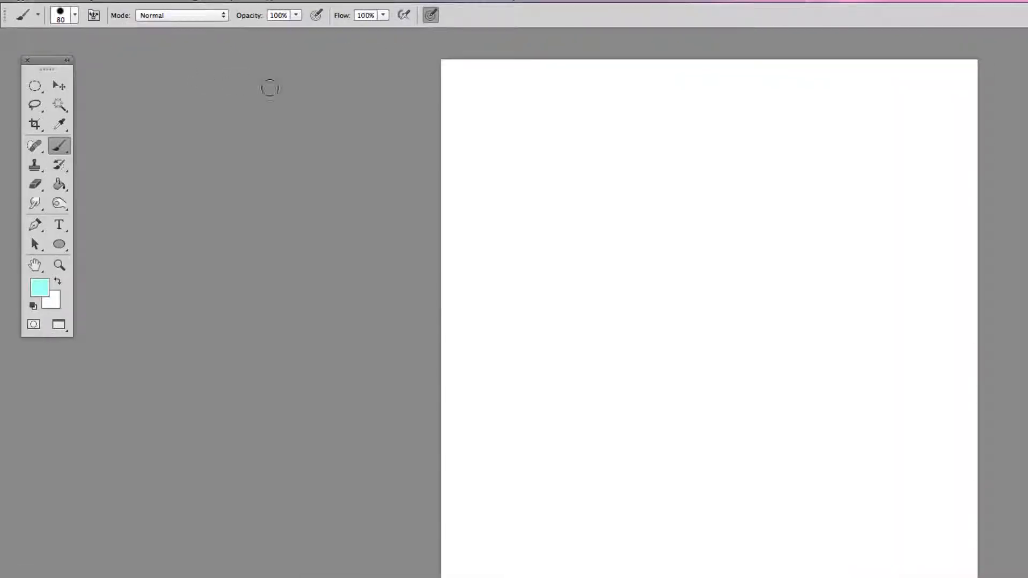
left_click(416, 7)
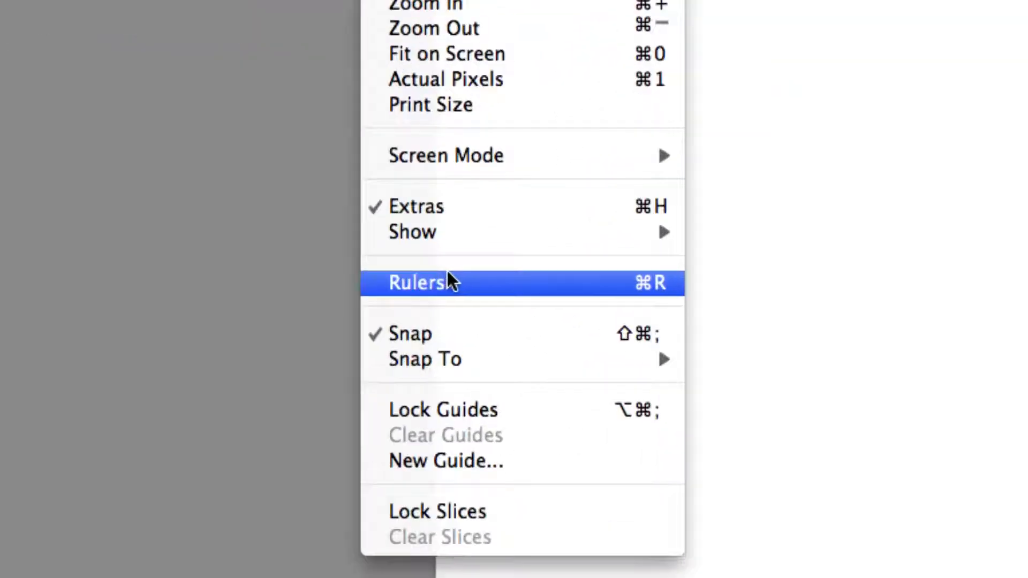
left_click(620, 285)
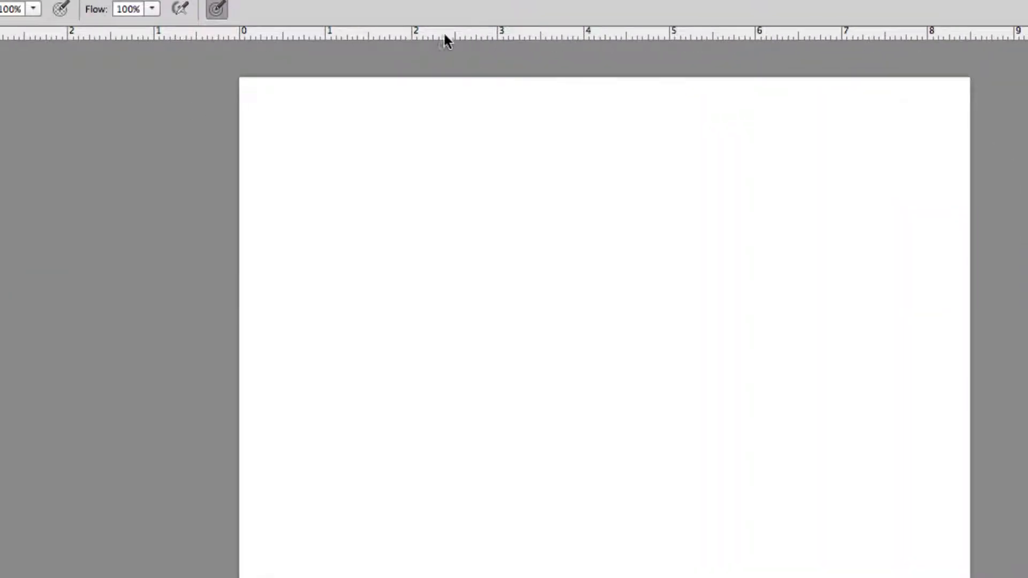
Place margin guides 0.5 inch inside all four page edges, plus horizontal guides at about 5.5 and 6 inches.
left_click_drag(432, 35, 417, 112)
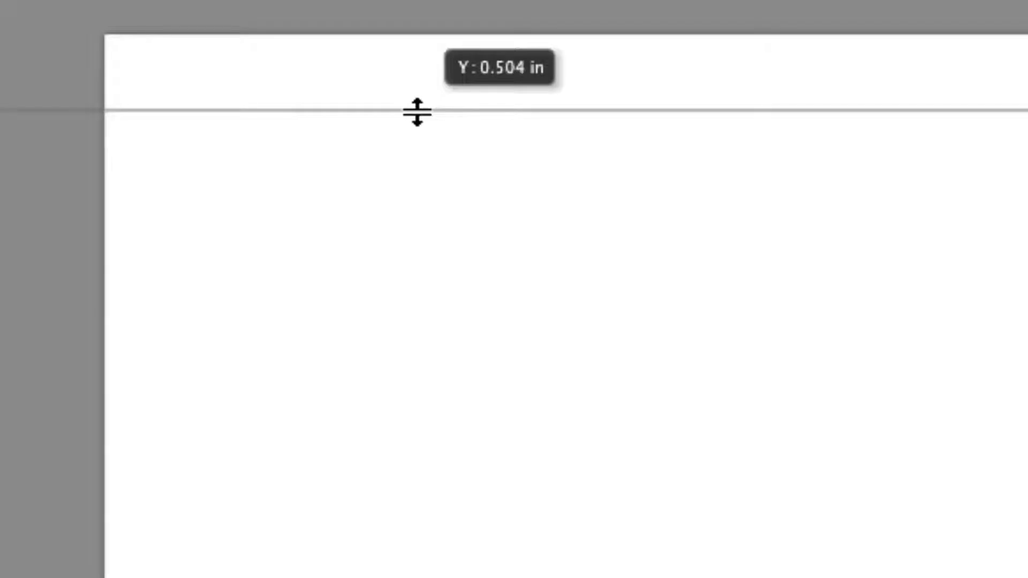
left_click_drag(417, 112, 415, 110)
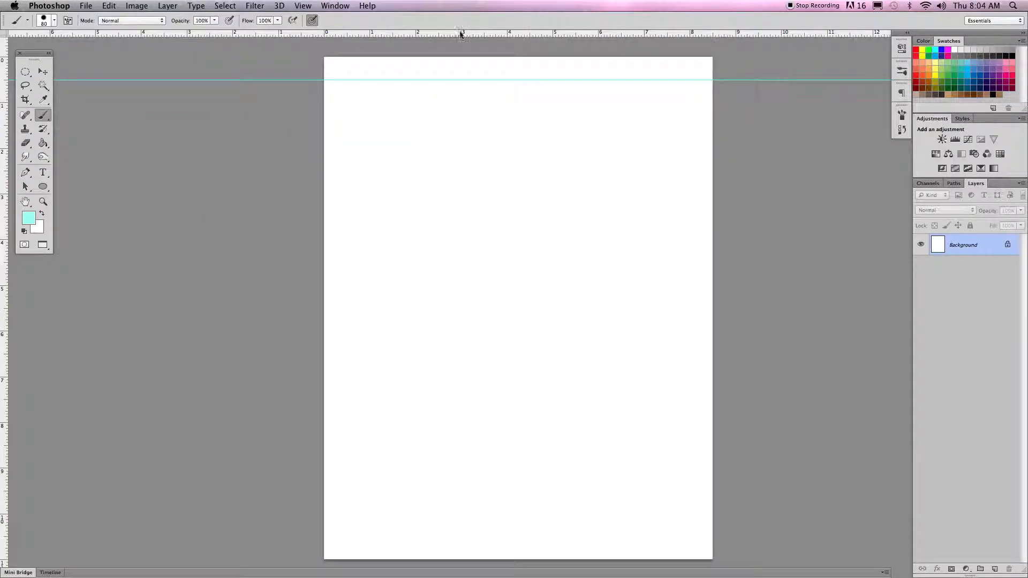
left_click_drag(459, 33, 455, 537)
left_click_drag(5, 348, 347, 337)
left_click_drag(1, 303, 689, 355)
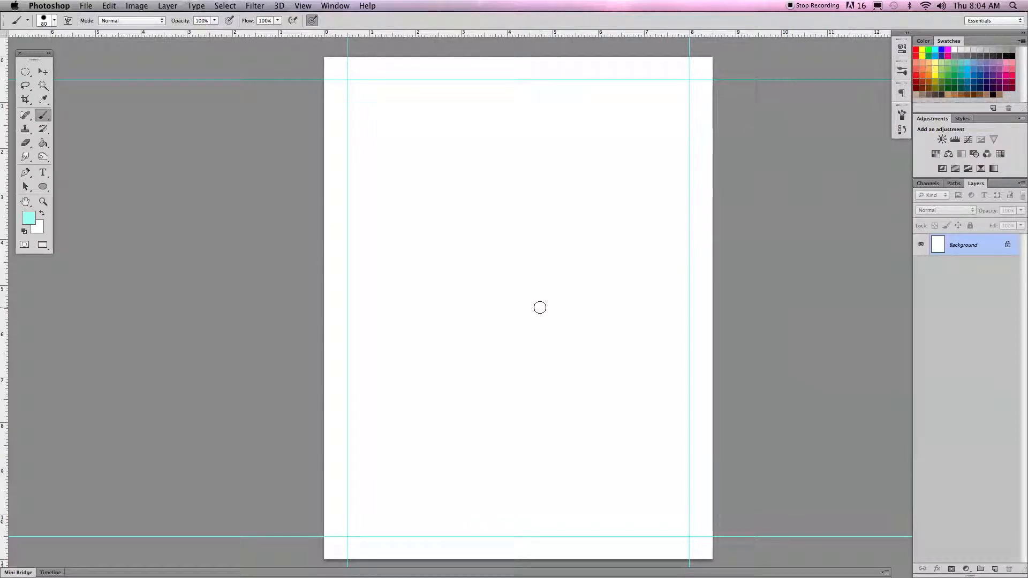
left_click_drag(526, 35, 520, 311)
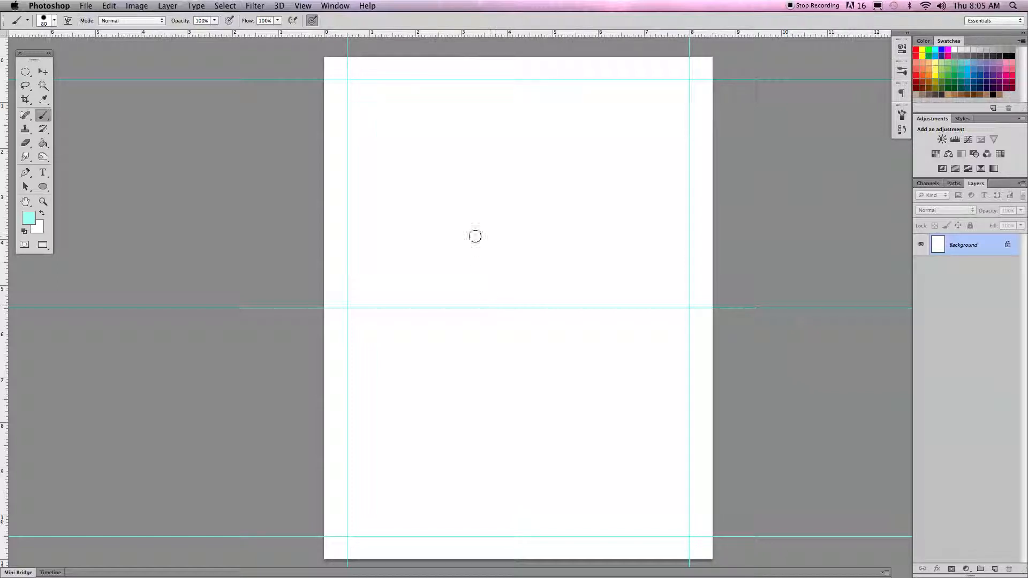
left_click_drag(435, 37, 431, 332)
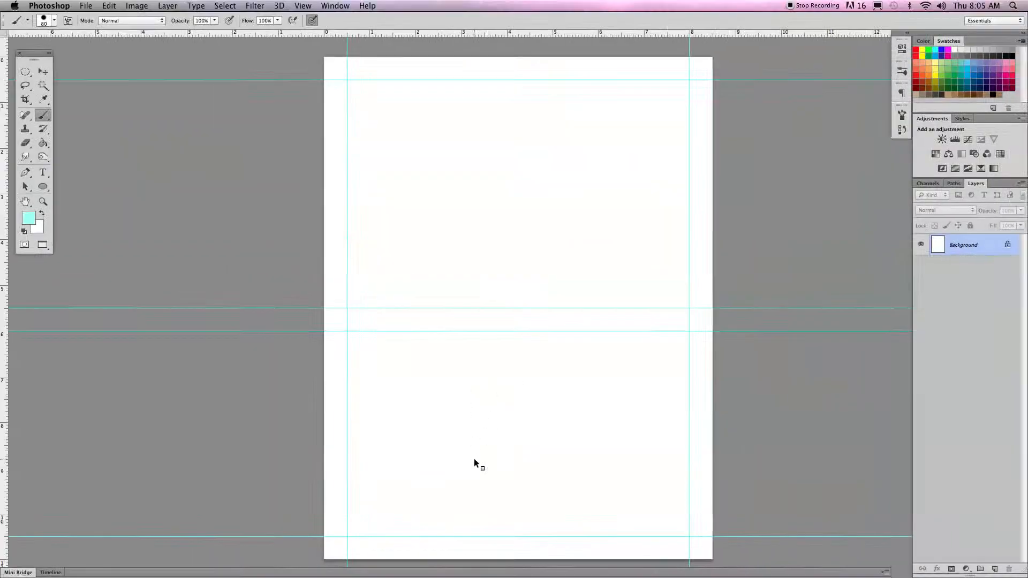
Leave full screen mode and arrange ValentineSketch.psd and the new document side by side, with the Move tool active.
key("f")
key("f")
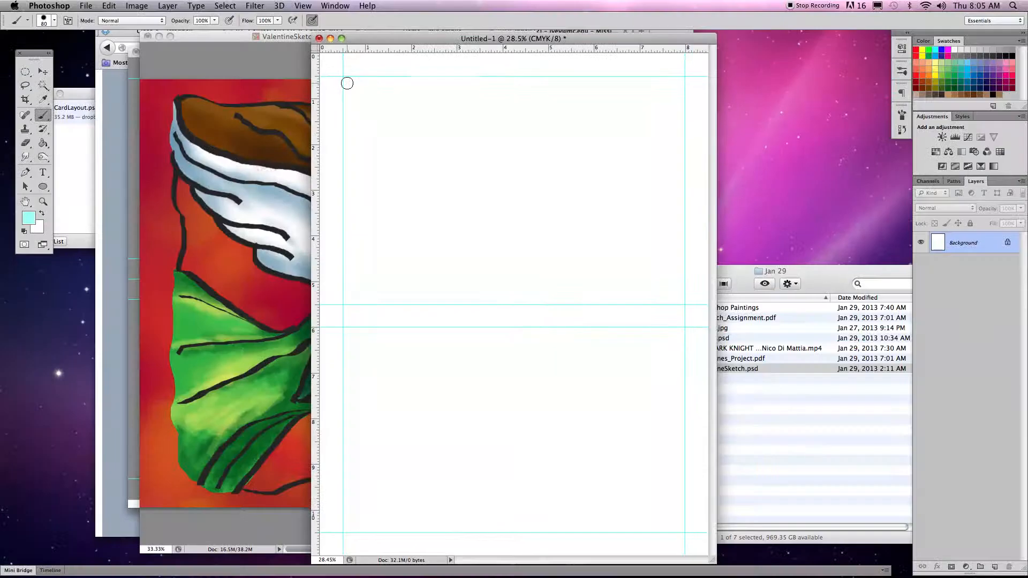
left_click_drag(372, 45, 536, 47)
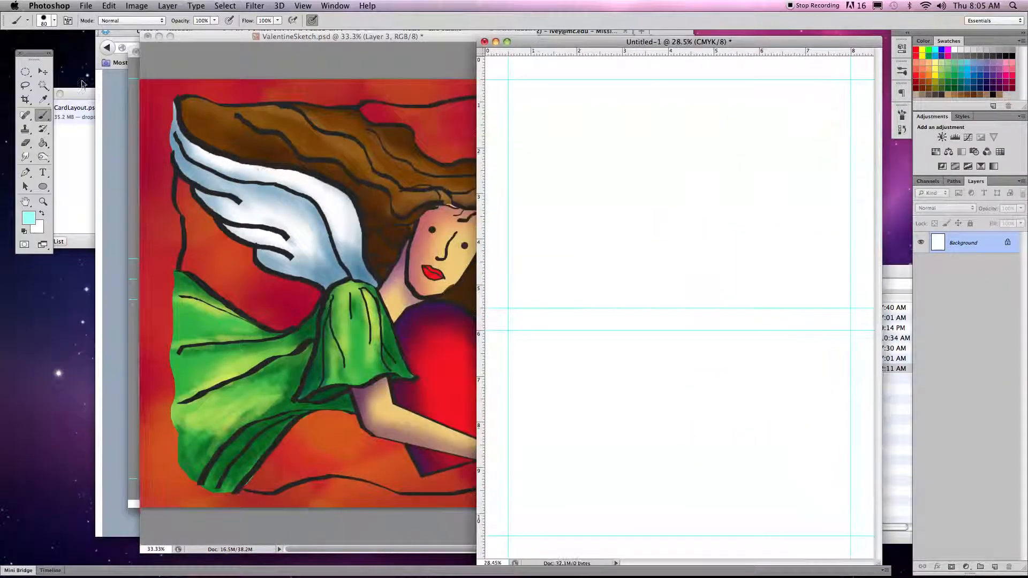
key("v")
left_click(327, 137)
left_click_drag(467, 43, 327, 41)
left_click_drag(397, 554, 489, 554)
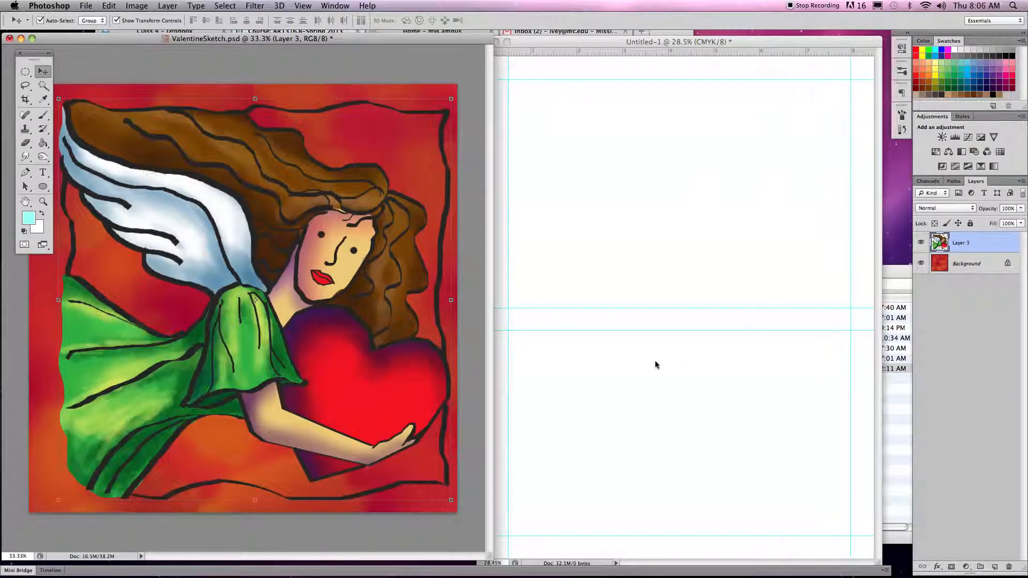
Copy the red Background layer of ValentineSketch.psd into the new document and position it across the page.
left_click(967, 269)
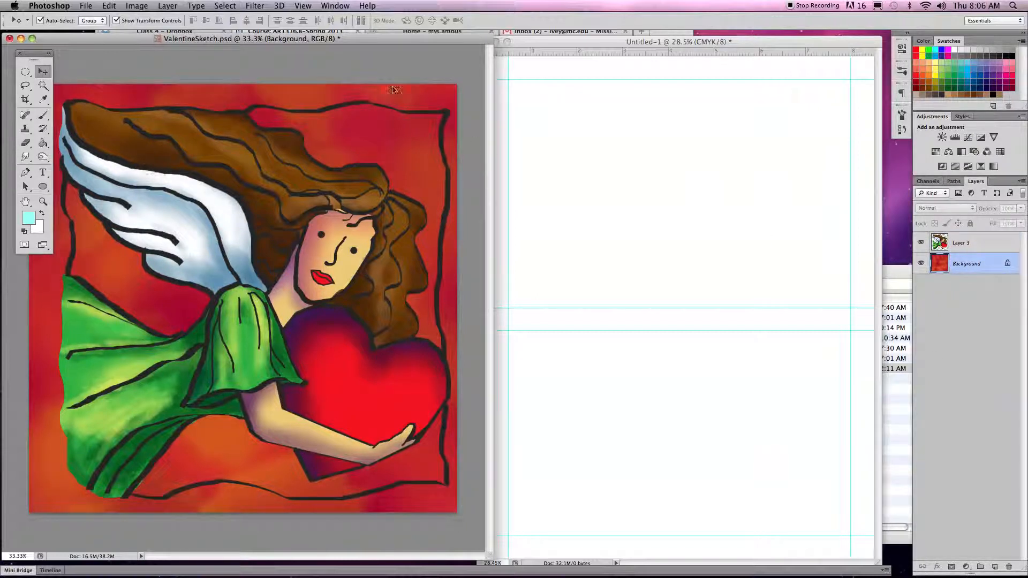
left_click_drag(401, 97, 540, 218)
left_click(967, 266)
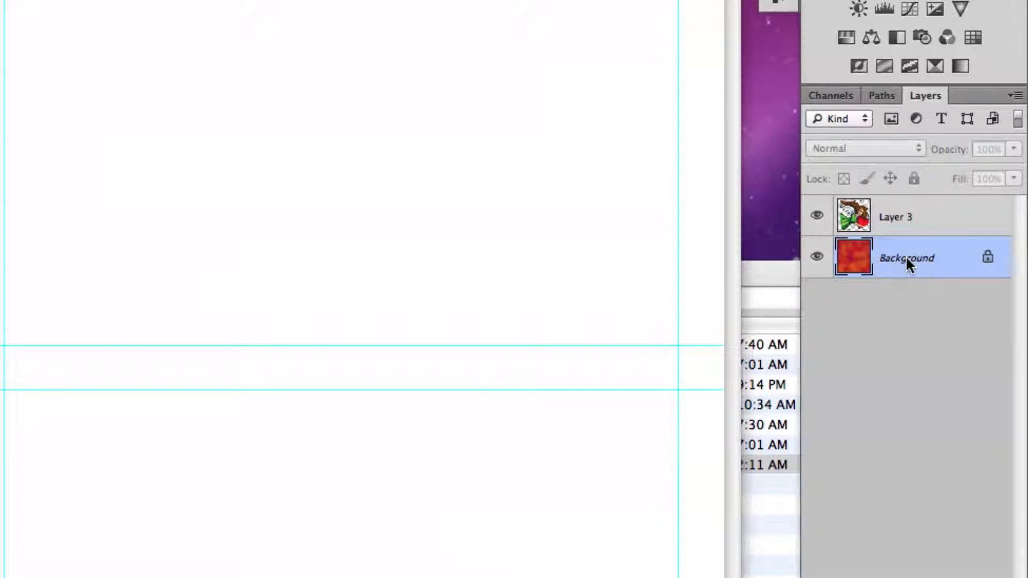
left_click_drag(943, 266, 426, 457)
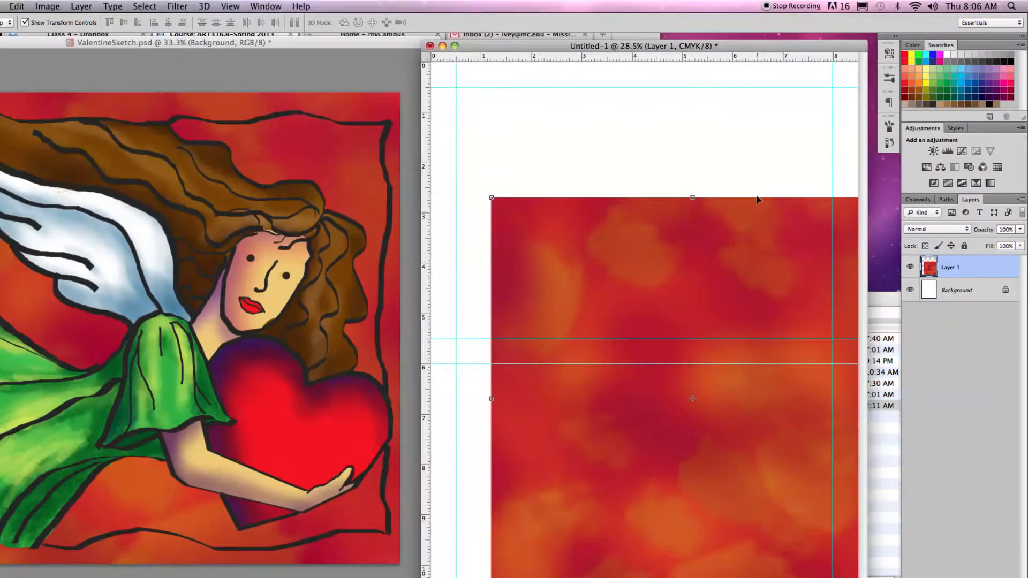
left_click_drag(792, 292, 738, 261)
Squash the red texture layer vertically and fit it to the guides around the lower half of the page.
left_click(330, 94)
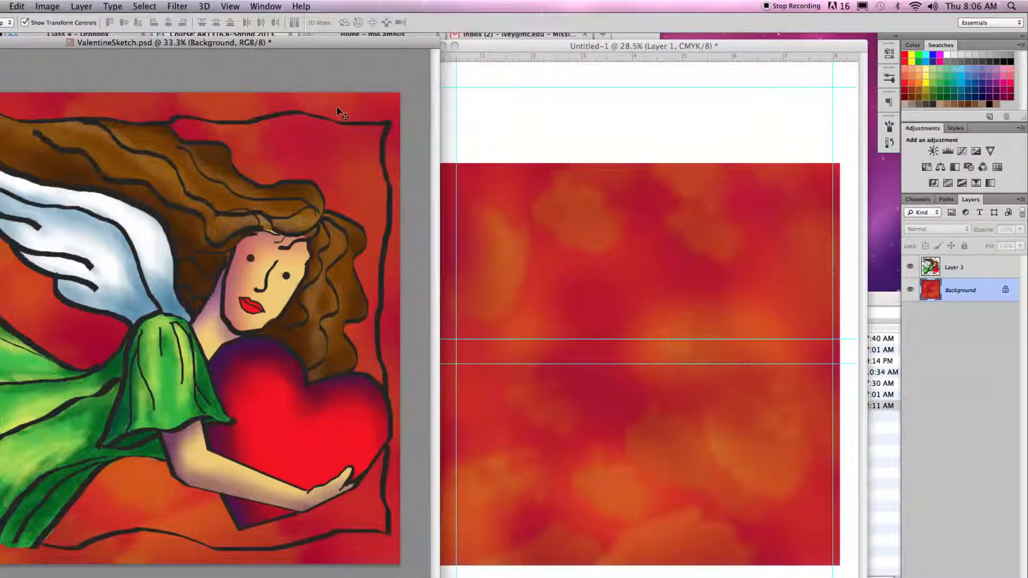
left_click(718, 145)
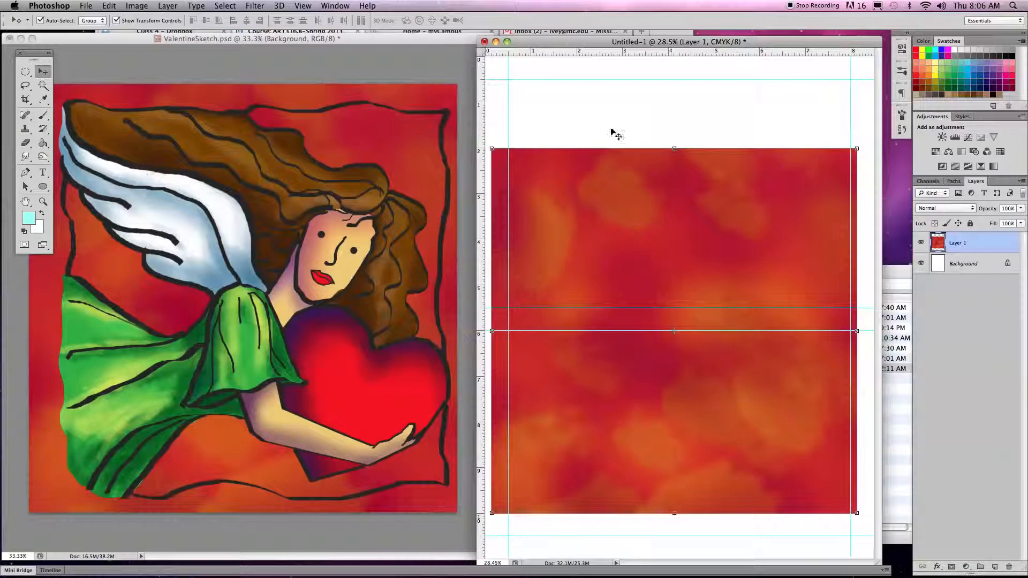
left_click_drag(674, 149, 681, 328)
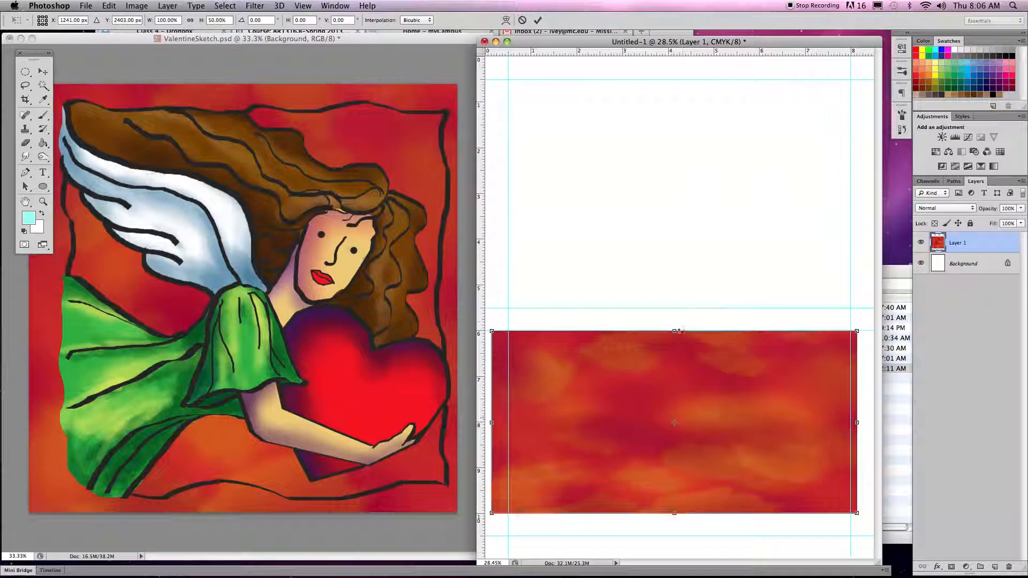
left_click_drag(491, 513, 509, 536)
left_click_drag(857, 536, 849, 535)
key("Return")
left_click(666, 268)
Copy the merged angel artwork from ValentineSketch.psd into the new document and move it over the red panel.
left_click(324, 205)
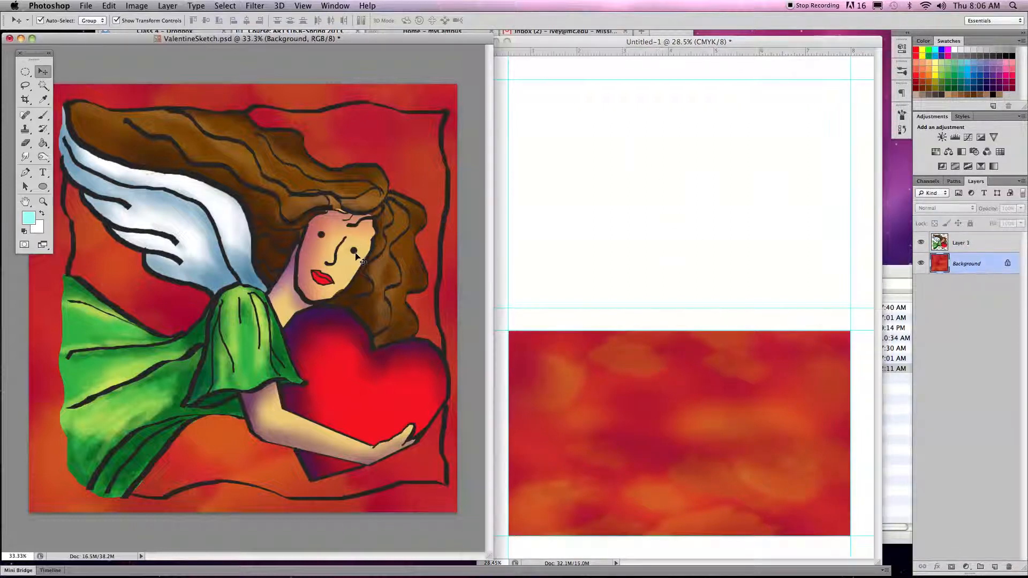
left_click_drag(353, 250, 654, 281)
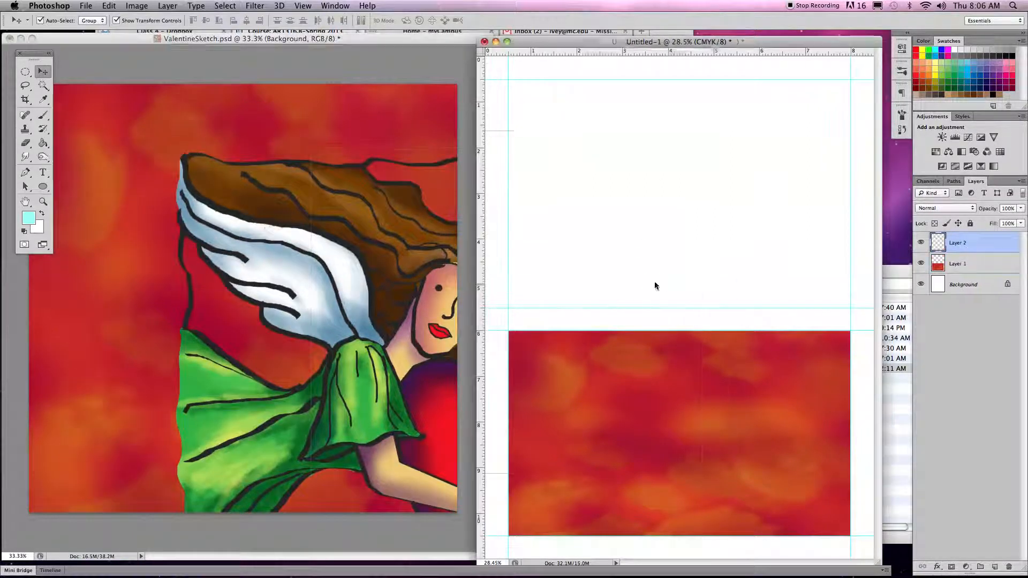
left_click_drag(676, 227, 804, 261)
Try to scale the angel artwork down to about 53% and position it on the red panel.
left_click_drag(867, 177, 667, 387)
left_click_drag(695, 356, 714, 341)
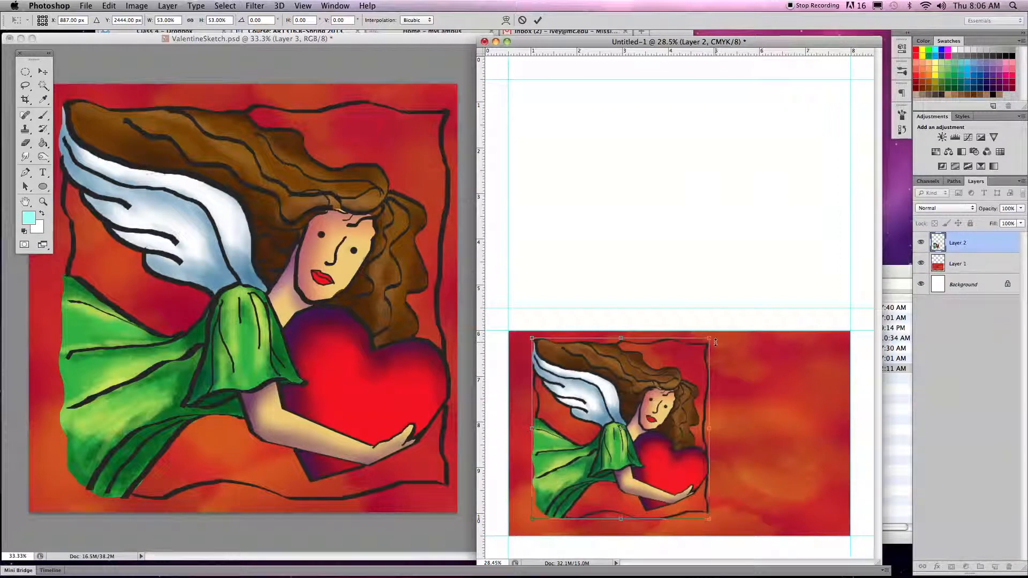
left_click_drag(715, 332, 691, 300)
left_click_drag(659, 376, 720, 377)
key("Escape")
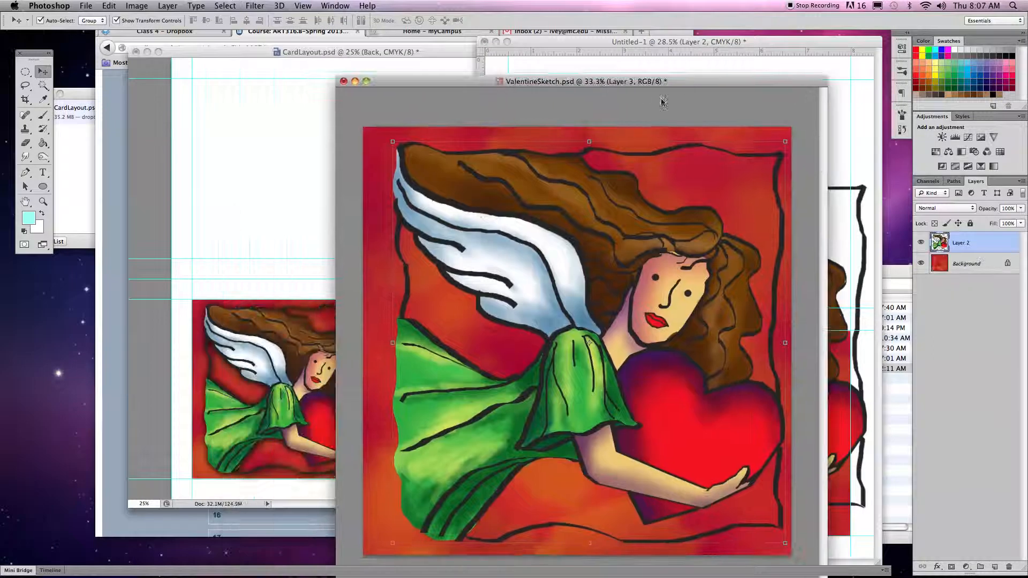
Switch to the finished CardLayout.psd and examine the card front at 50% zoom.
left_click(233, 222)
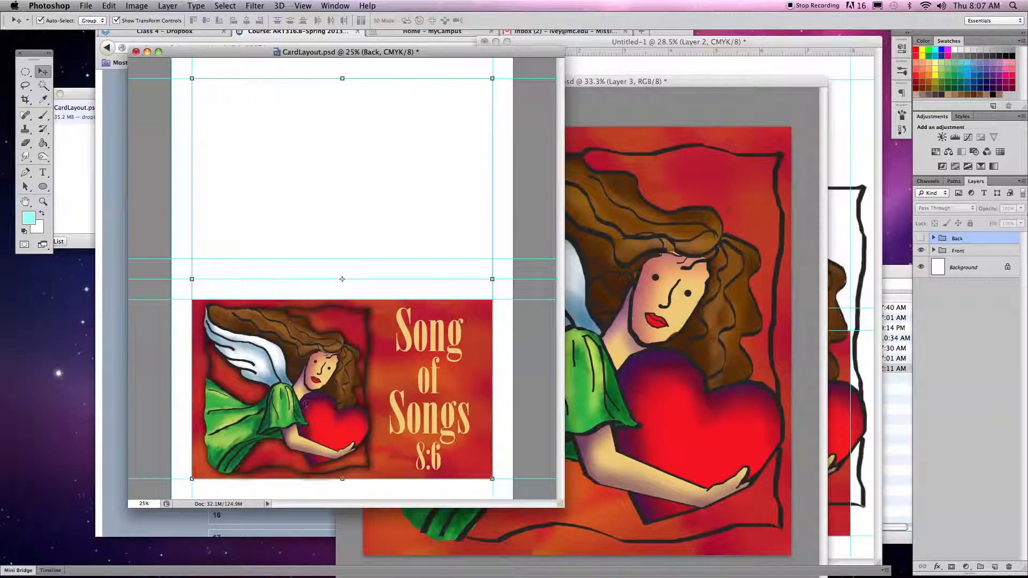
key("super+equal")
scroll(303, 400, "down", 5)
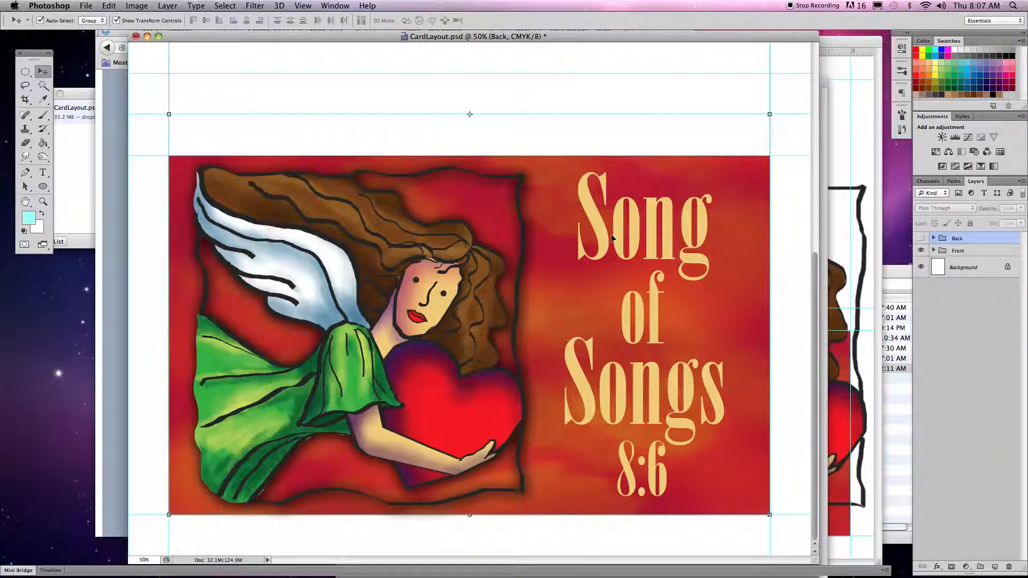
Expand the Front layer group and examine its text layers for missing fonts.
left_click(530, 98)
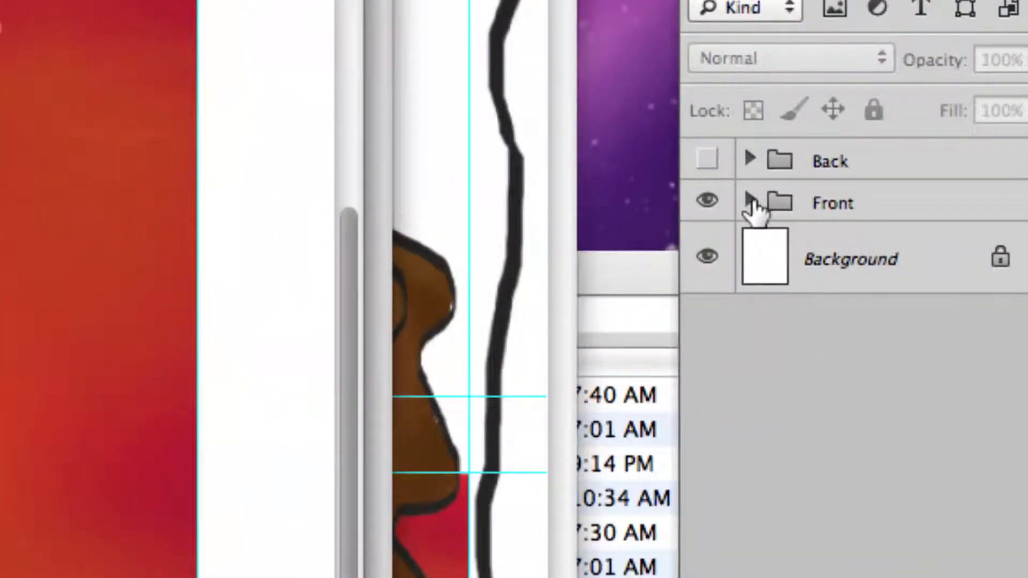
left_click(765, 202)
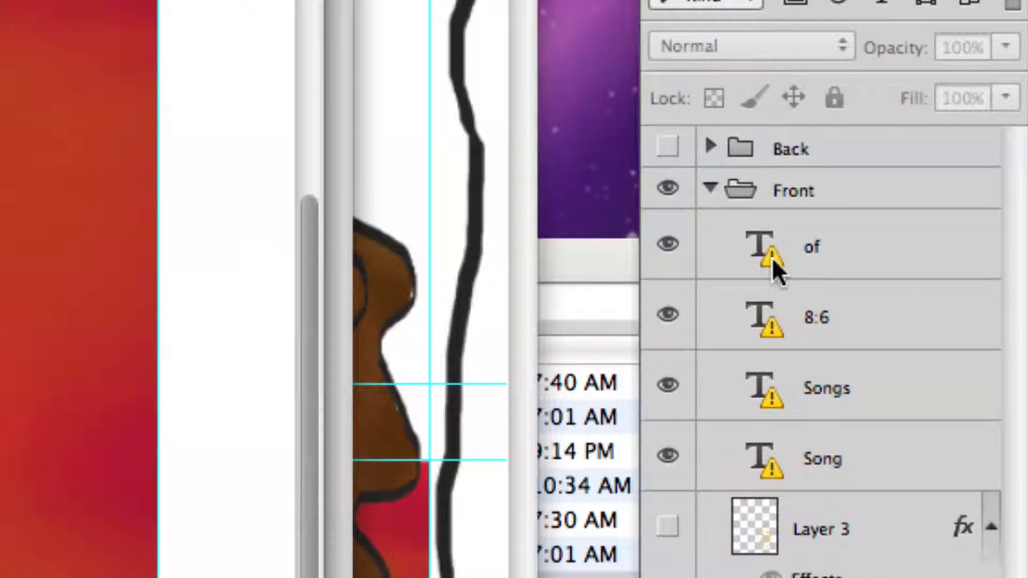
mouse_move(775, 278)
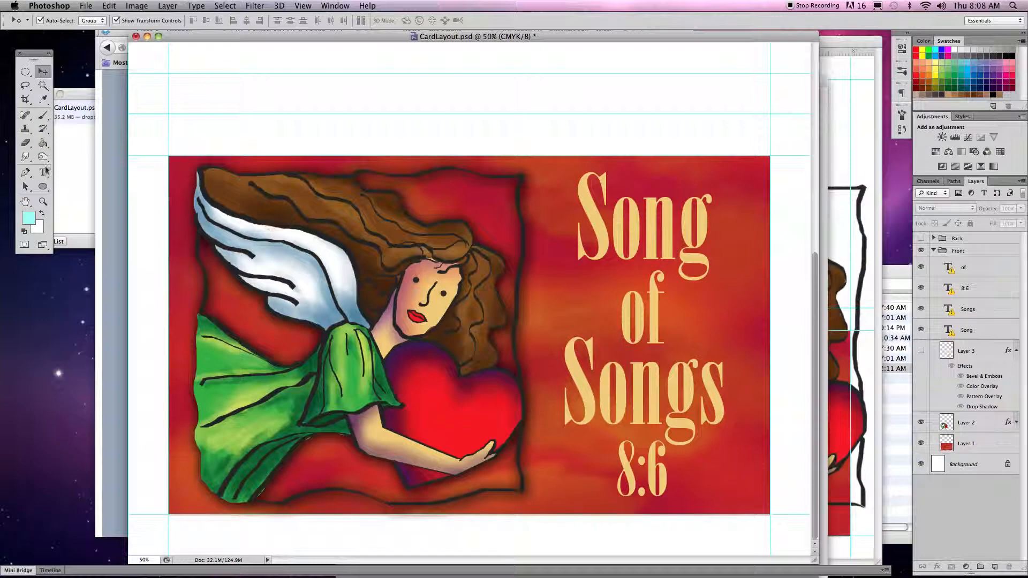
Try to edit the "Song" text on the card front with a substitute for the missing Onyx font.
left_click(42, 172)
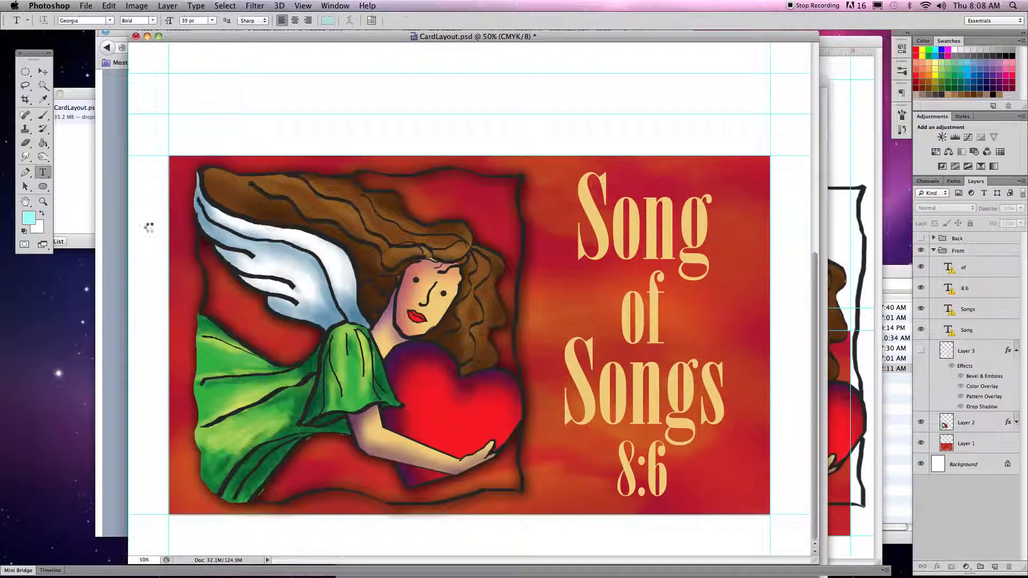
left_click(587, 238)
double_click(745, 234)
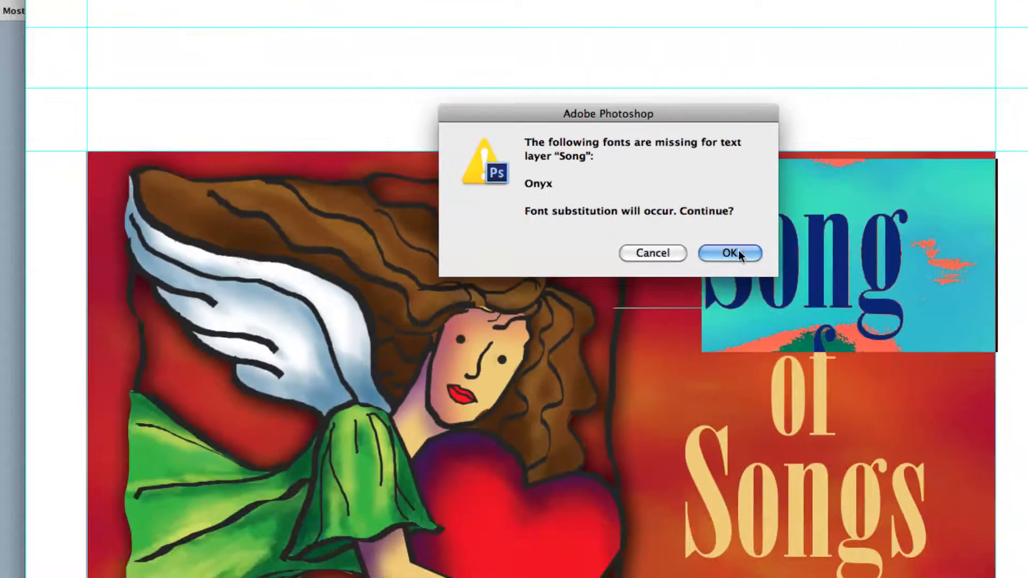
left_click(740, 249)
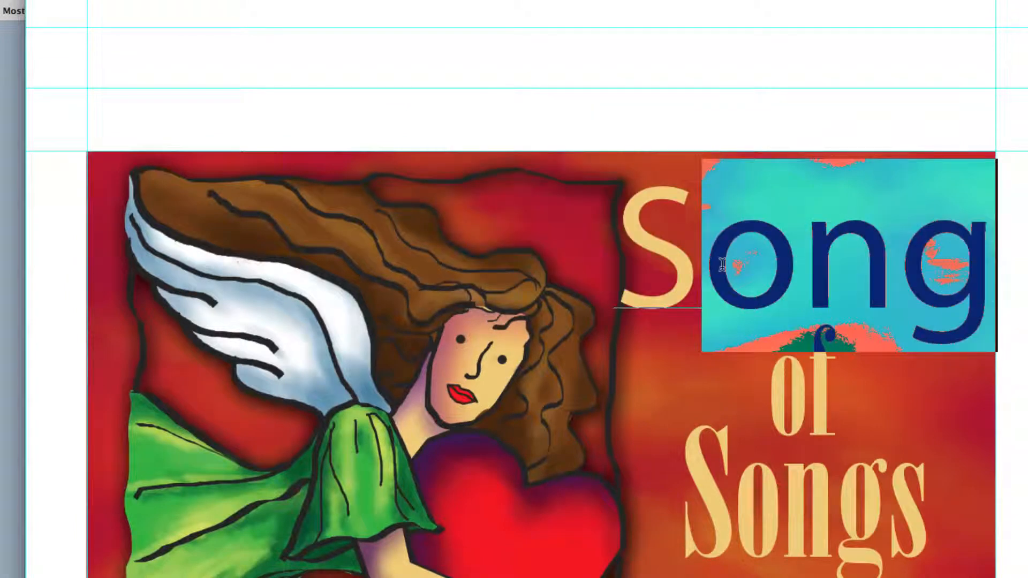
key("Escape")
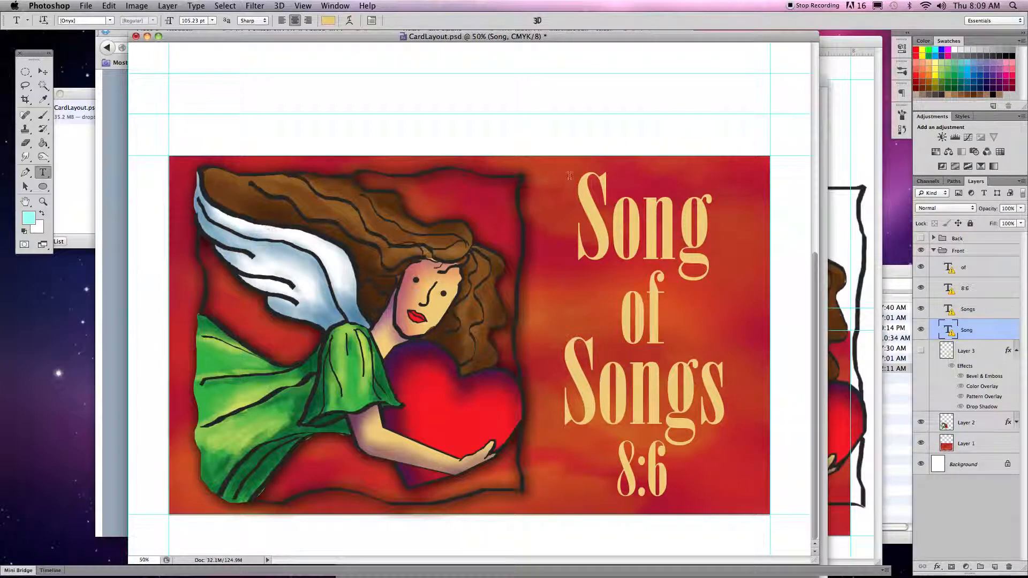
Collapse the Front group, hide it and show the Back group to examine the whole verse page.
left_click(933, 250)
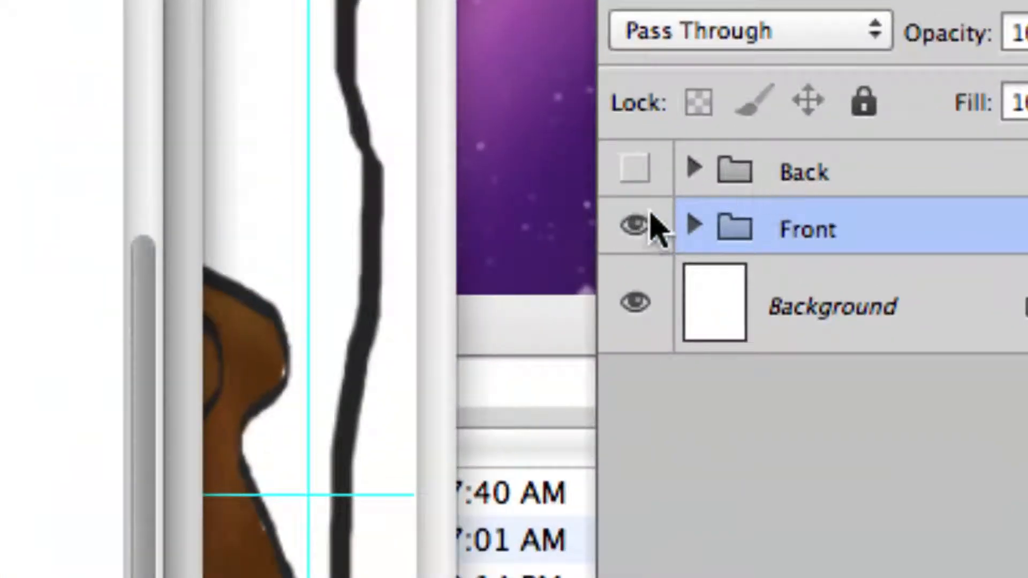
left_click(638, 226)
left_click(635, 174)
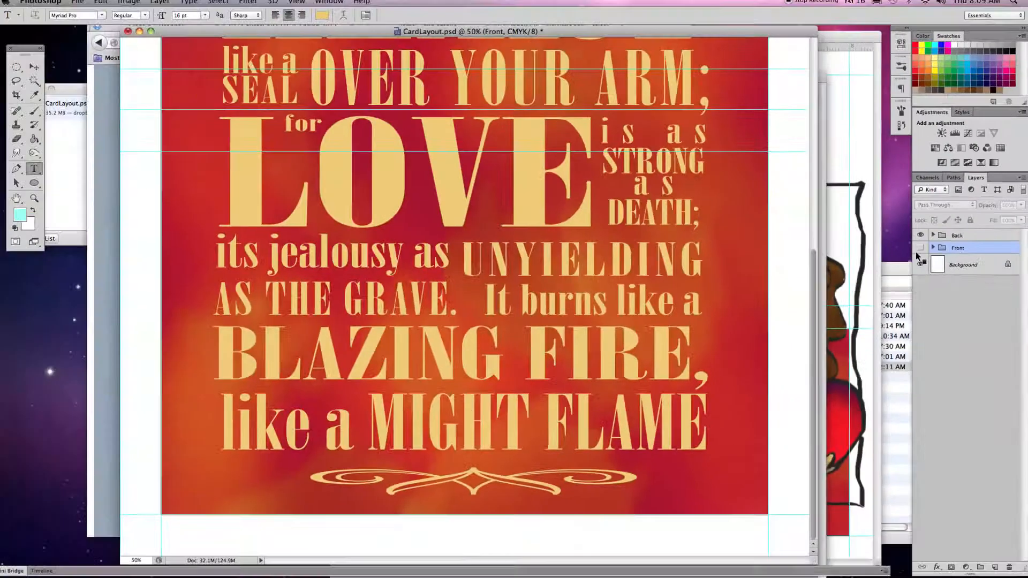
key("super+0")
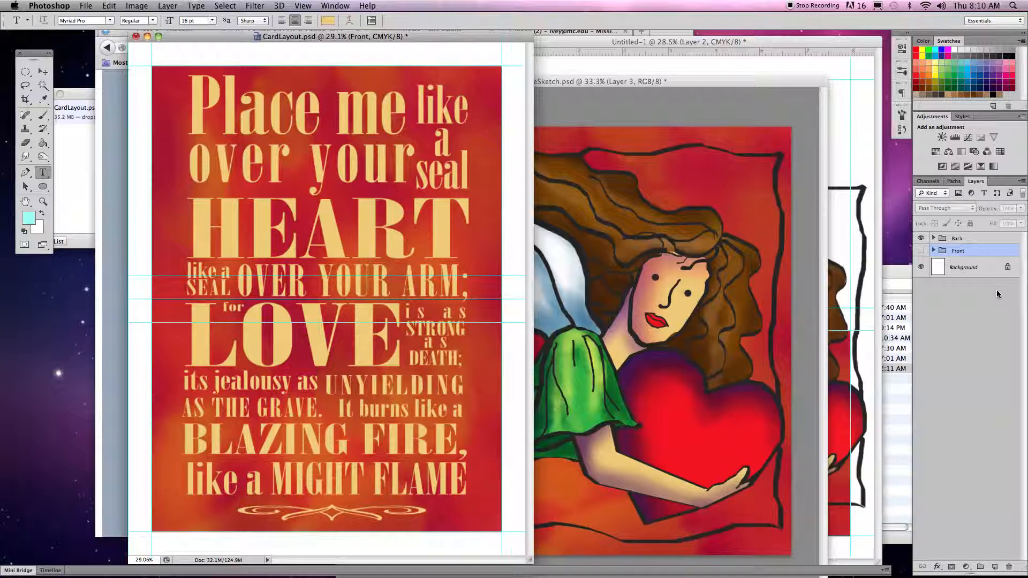
Hide the Back group, show the Front group again and switch to the Move tool.
left_click(921, 238)
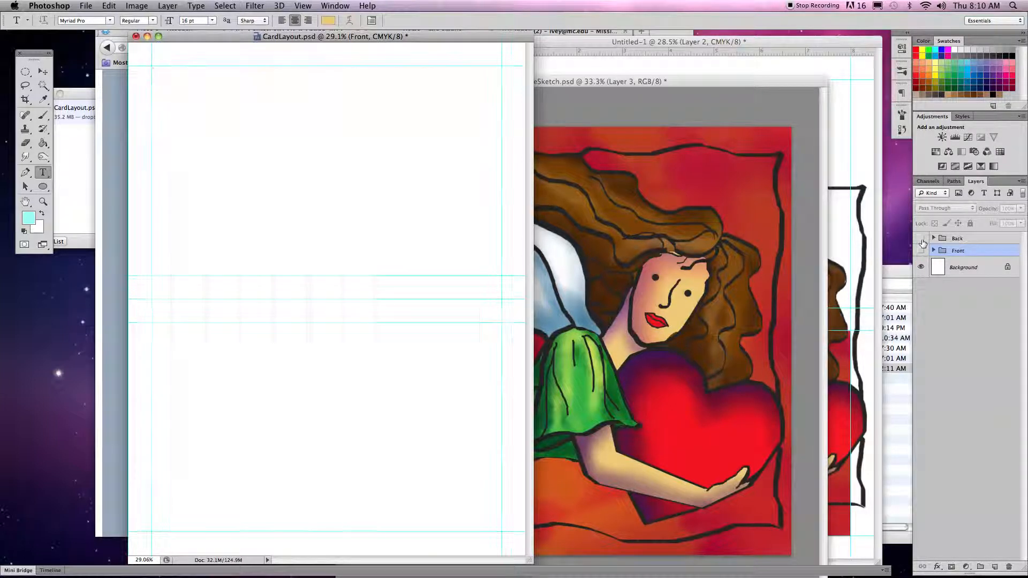
left_click(921, 251)
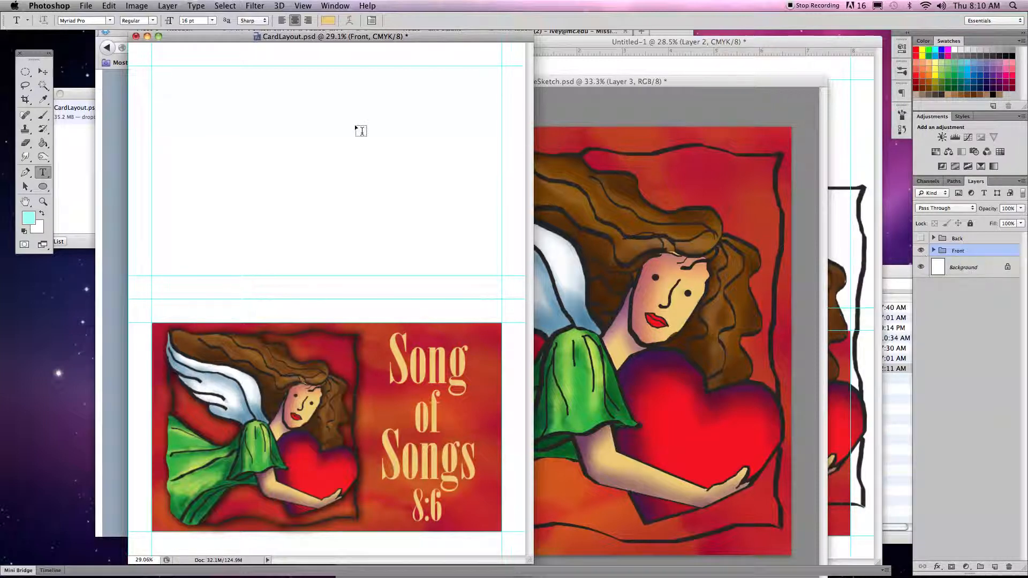
left_click(44, 72)
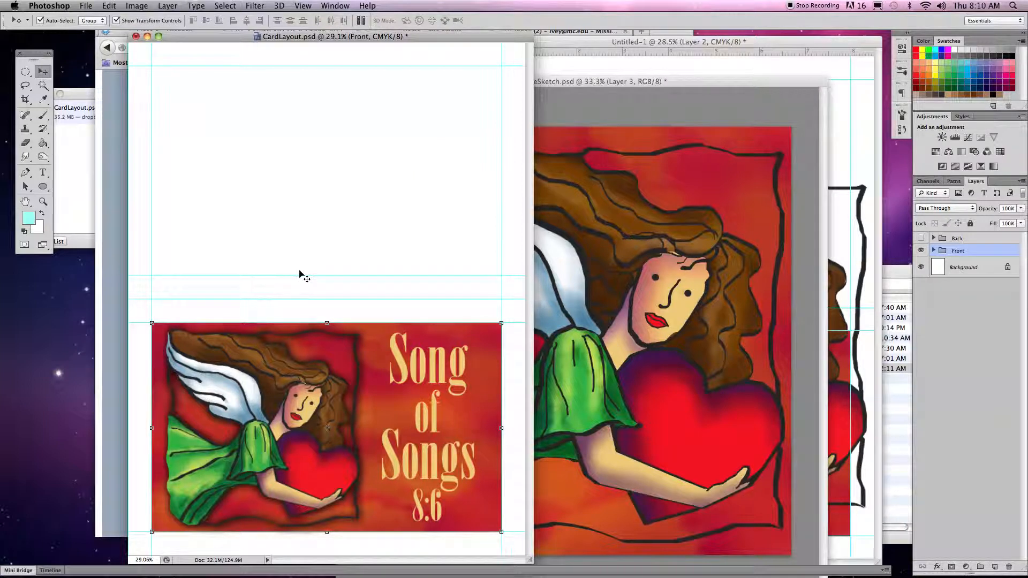
Save the front layout in Downloads as TIFF file CardLayout-Front.tif, with layers, no image compression and RLE layer compression.
left_click(86, 6)
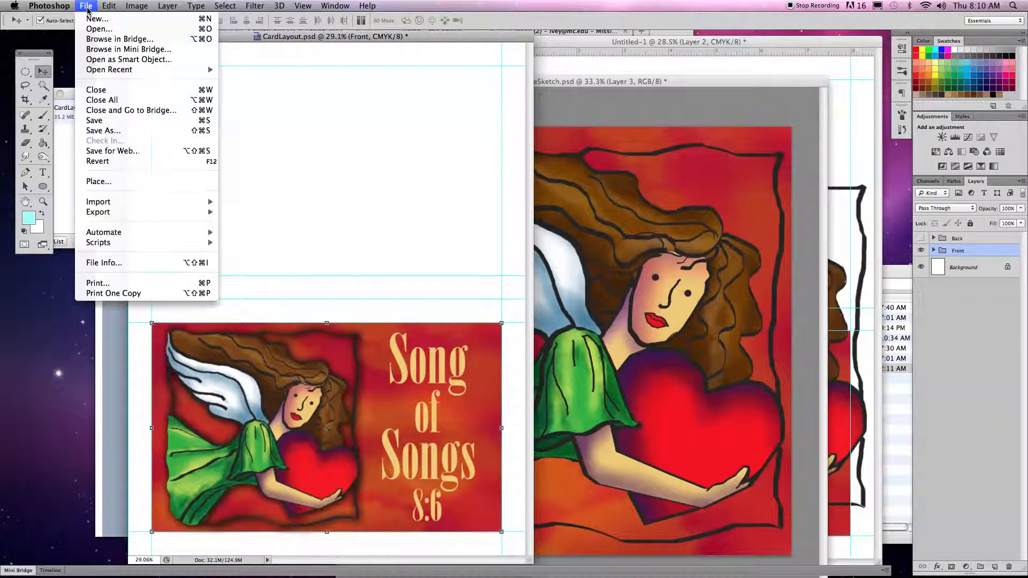
left_click(108, 133)
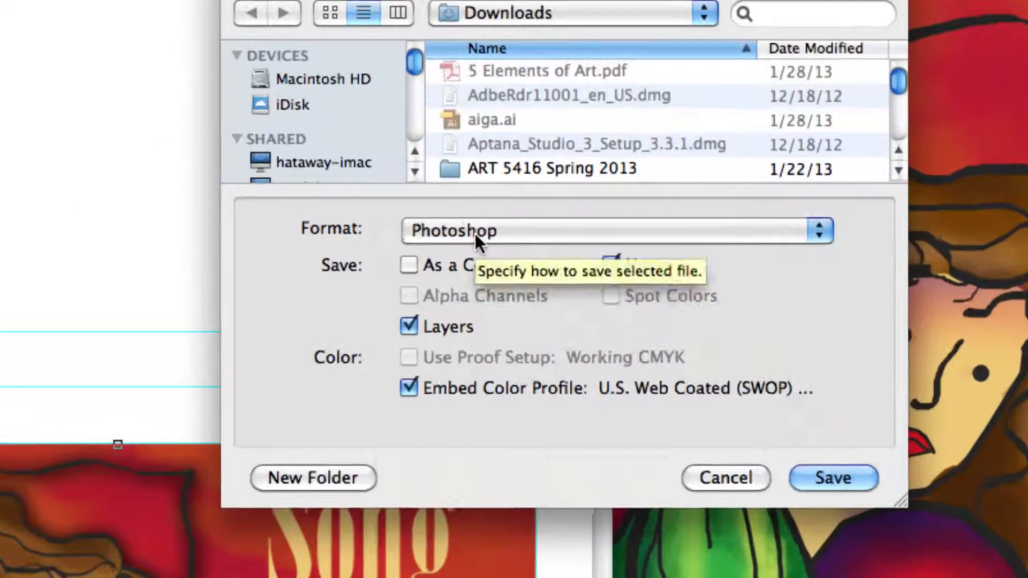
left_click(475, 234)
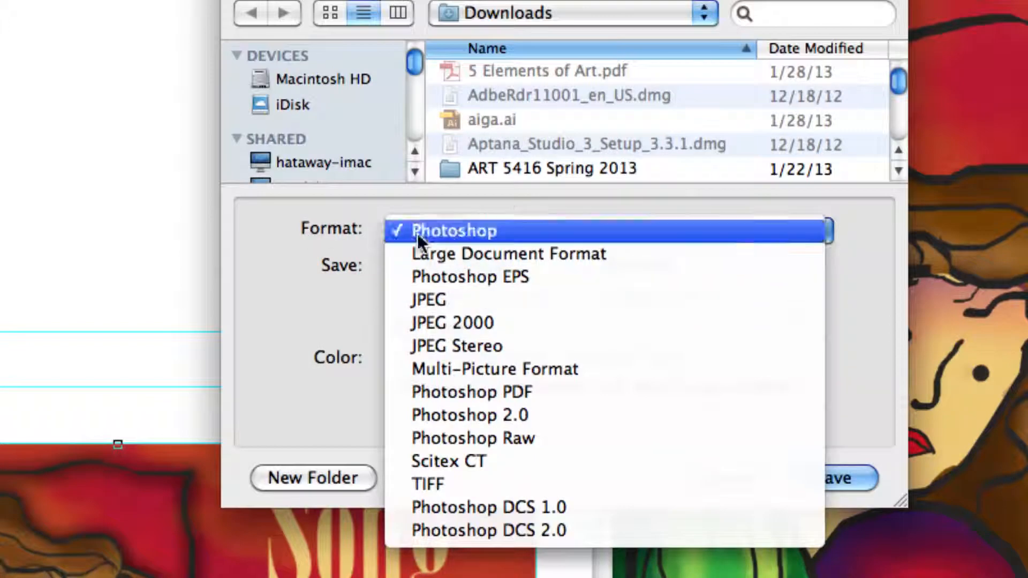
left_click(445, 483)
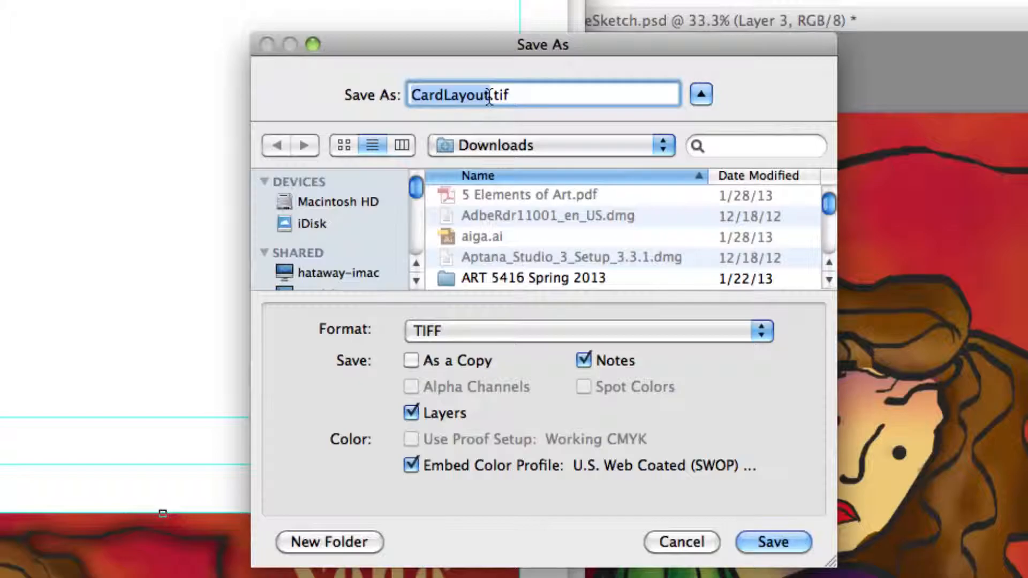
left_click(487, 97)
type("-Front")
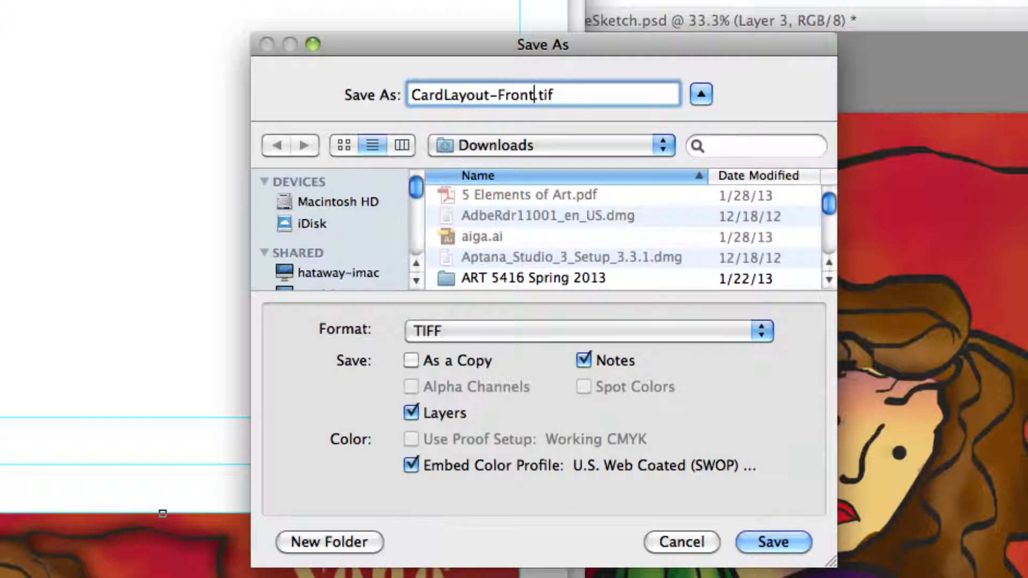
key("Return")
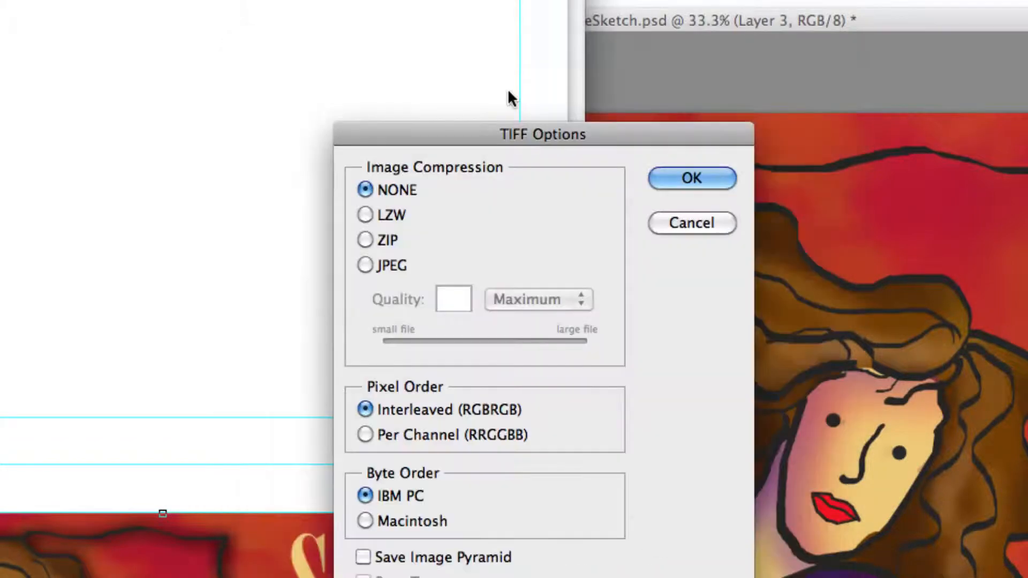
left_click_drag(538, 141, 526, 35)
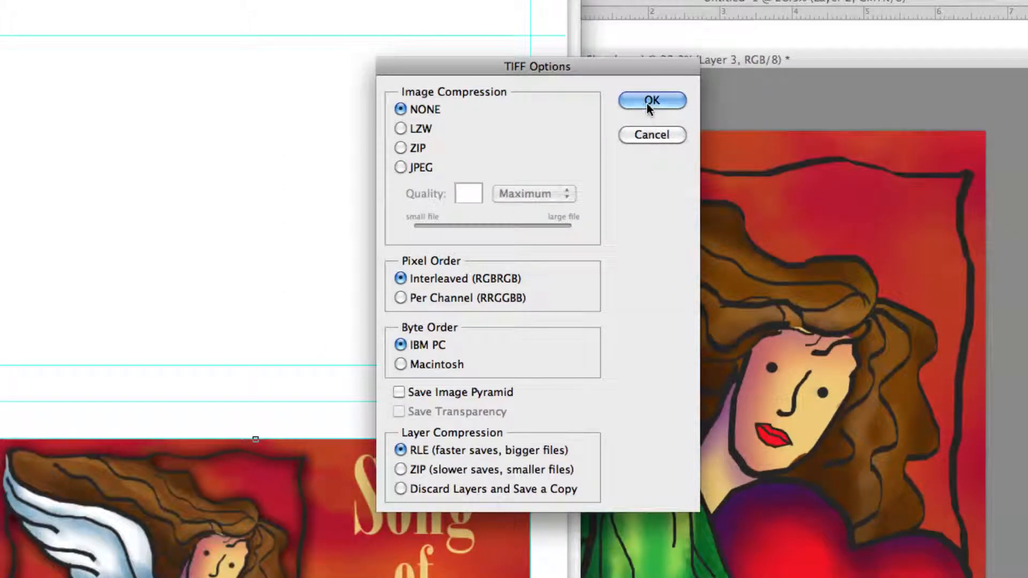
left_click(647, 101)
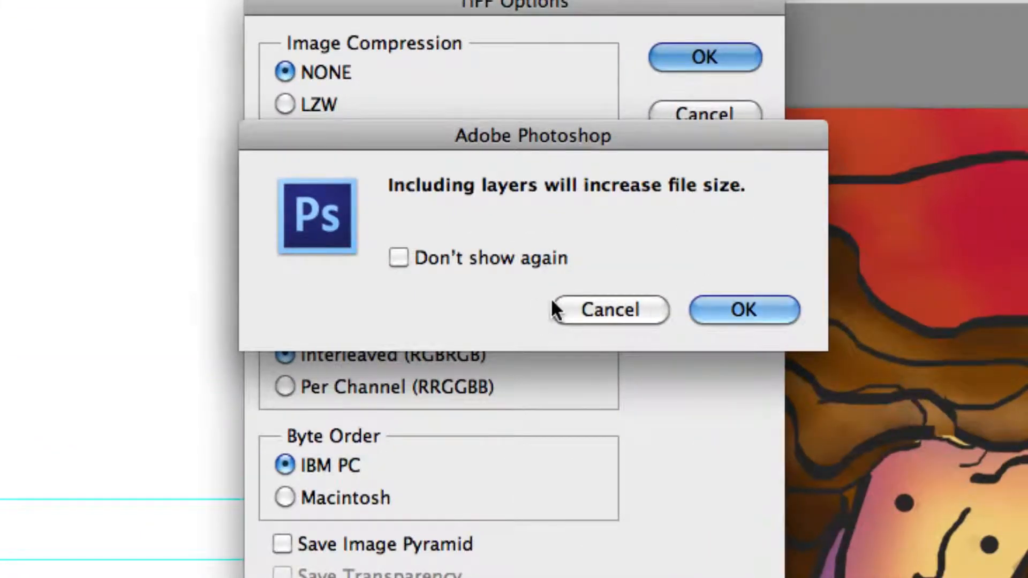
left_click(743, 310)
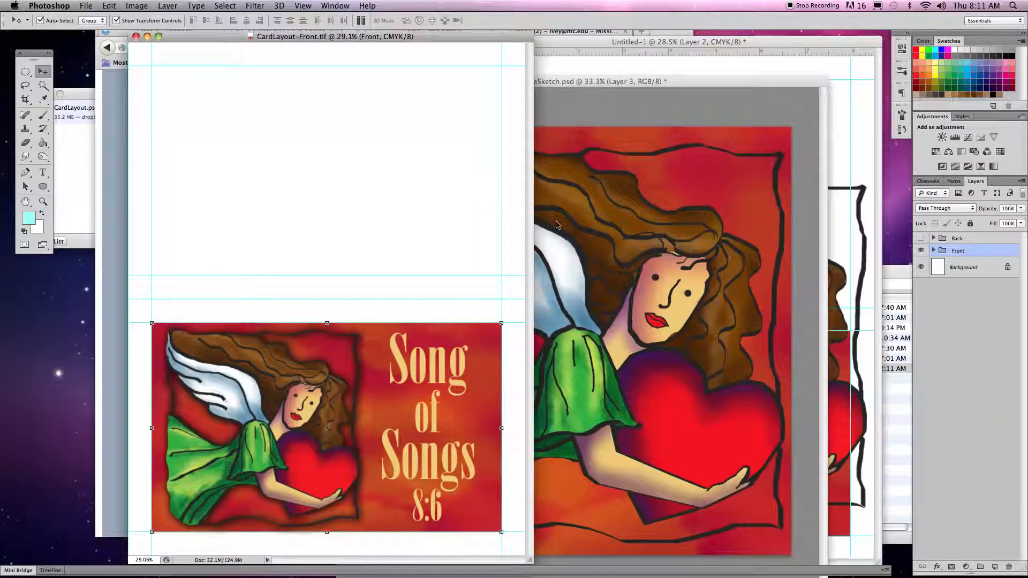
Show the Back group and hide the Front group, keeping the white Background layer visible.
left_click(922, 239)
left_click(920, 250)
left_click(921, 267)
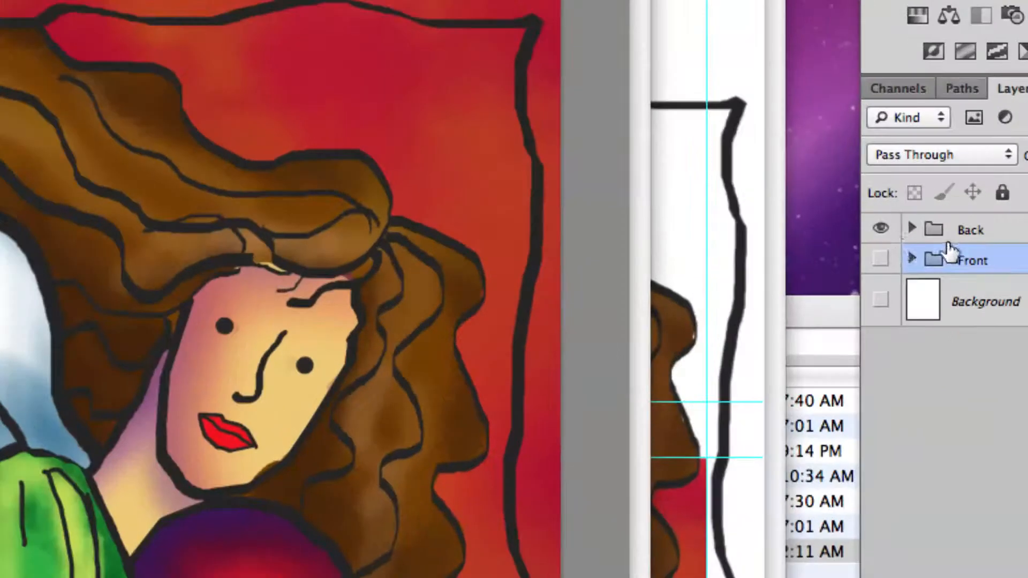
left_click(914, 236)
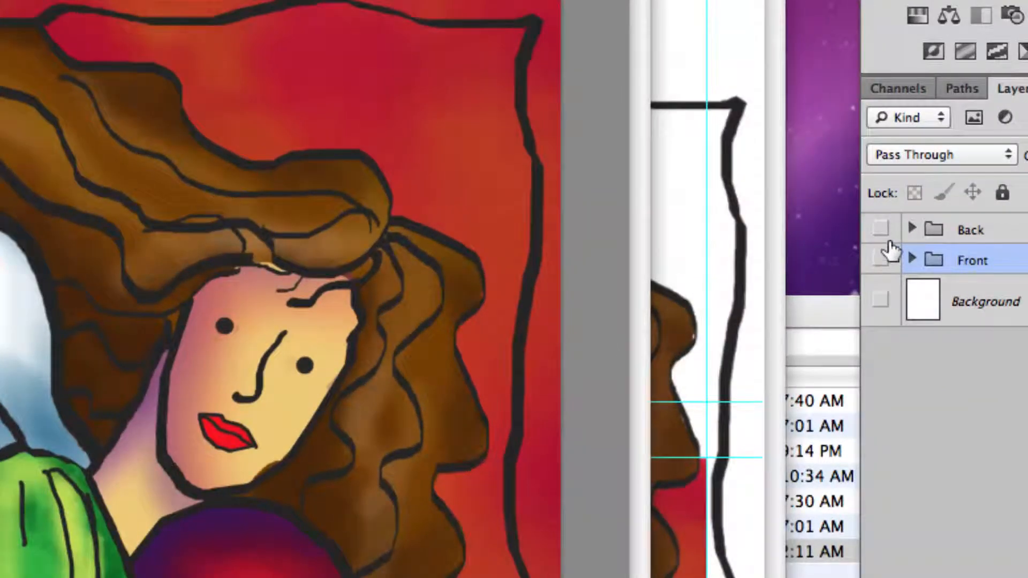
left_click(880, 229)
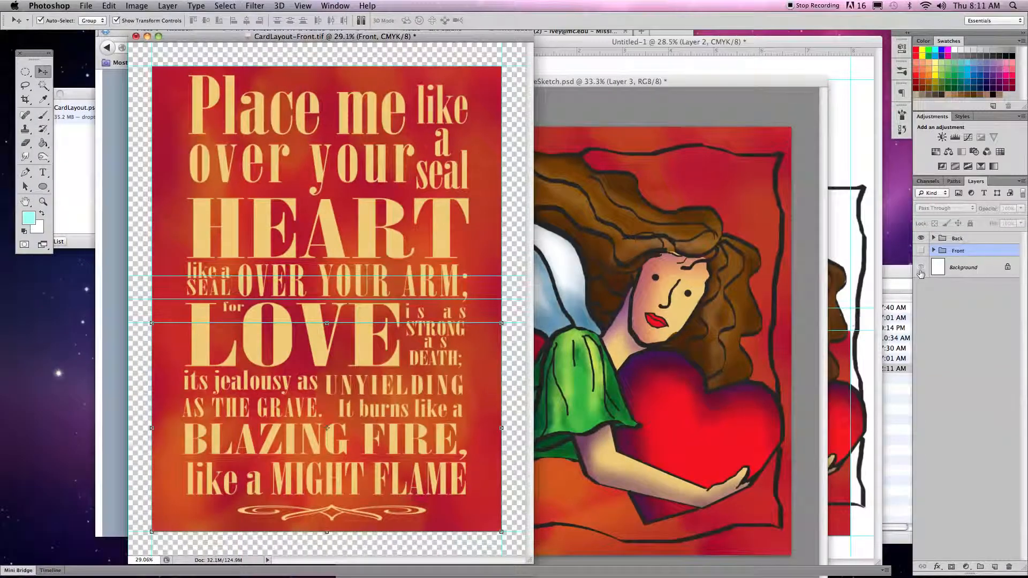
left_click(874, 279)
Save the verse page as TIFF file CardLayout-Back.tif in Downloads with layers included, and close the file.
left_click(87, 5)
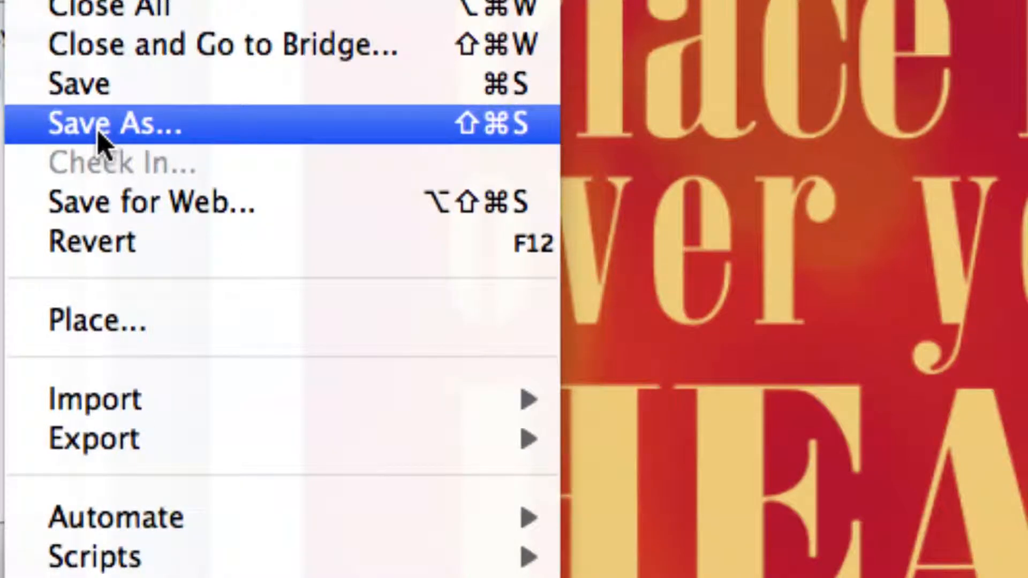
left_click(102, 129)
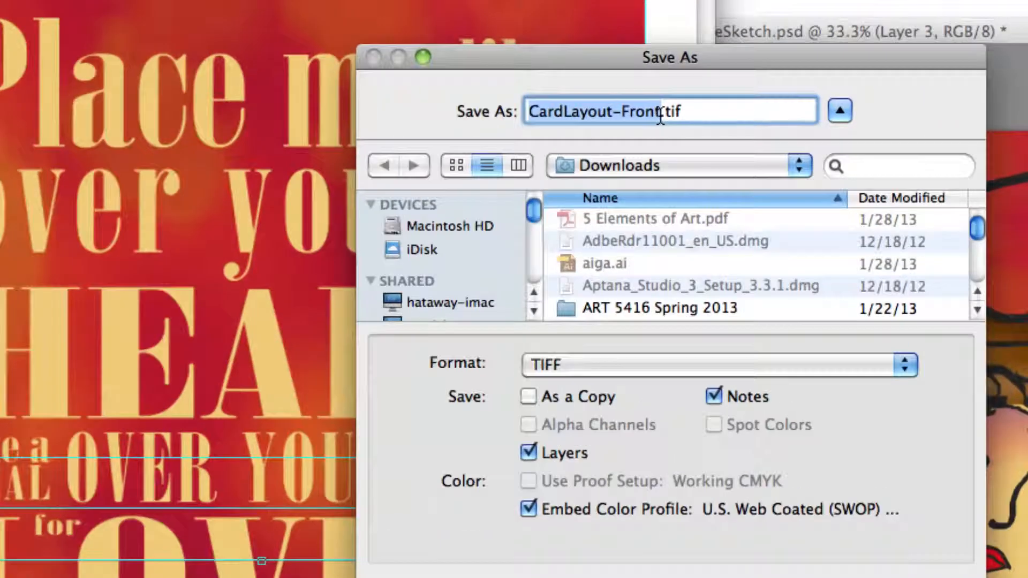
double_click(648, 117)
type("Back")
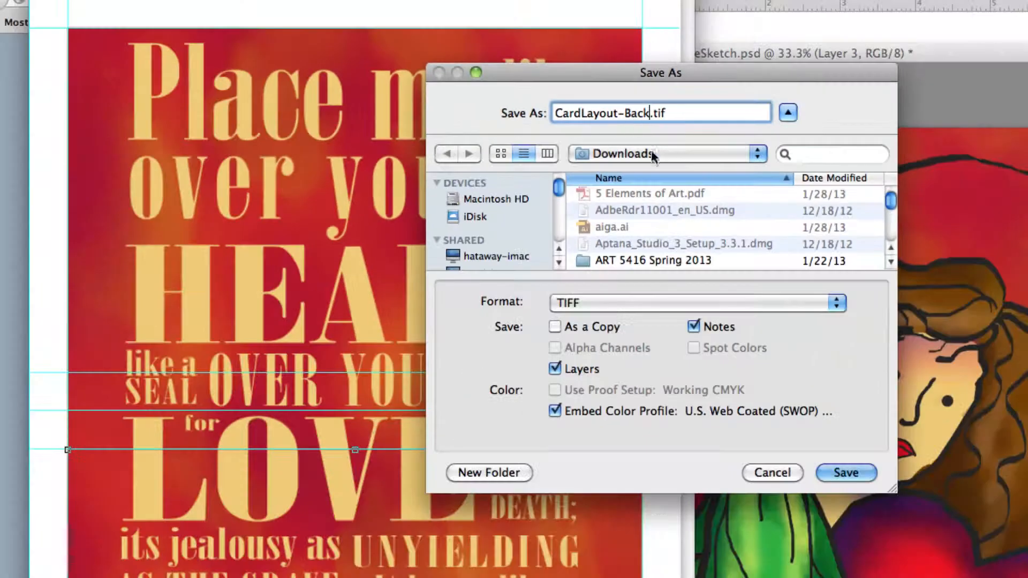
left_click(845, 470)
left_click(768, 95)
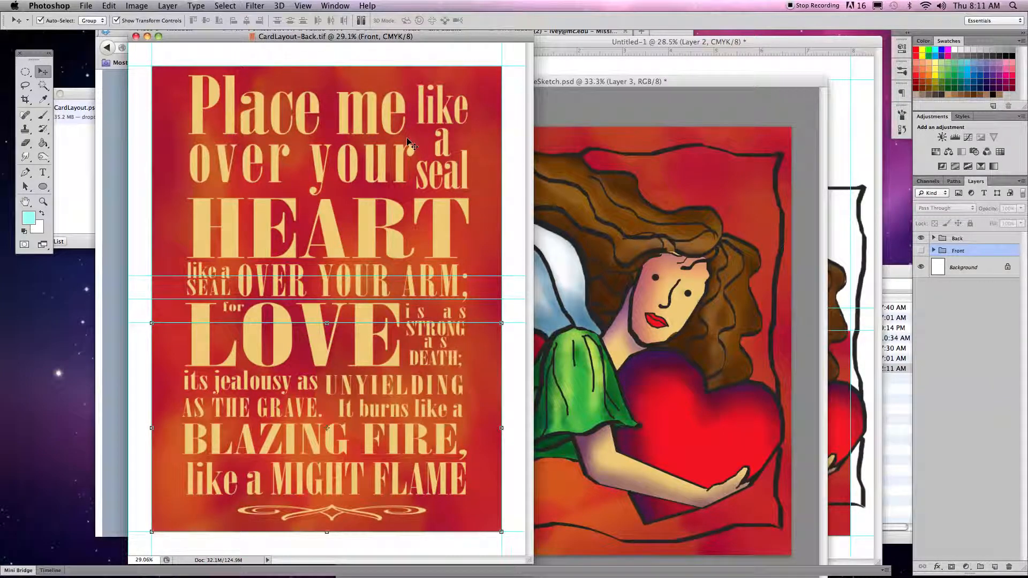
key("super+w")
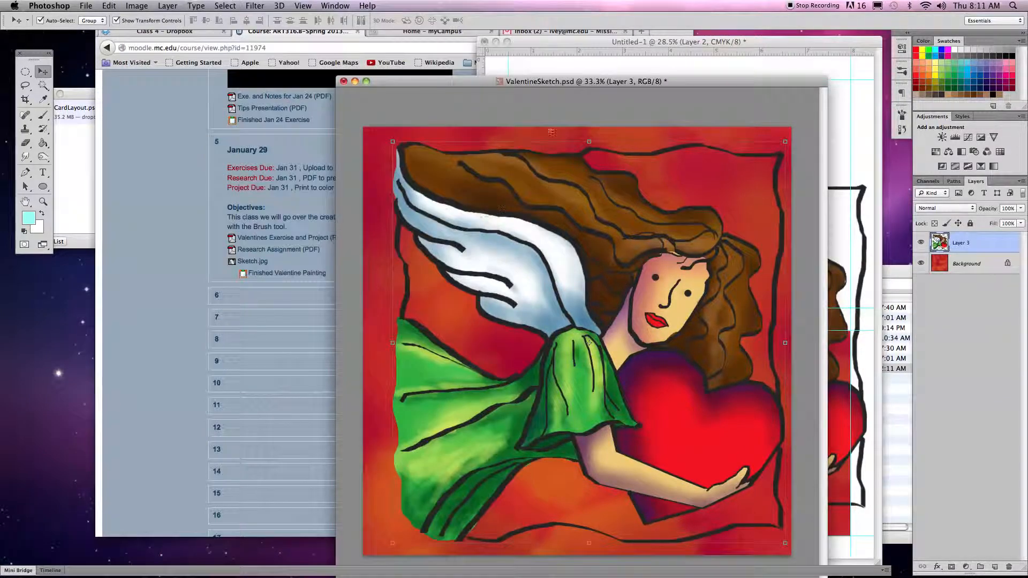
left_click(355, 81)
key("super+h")
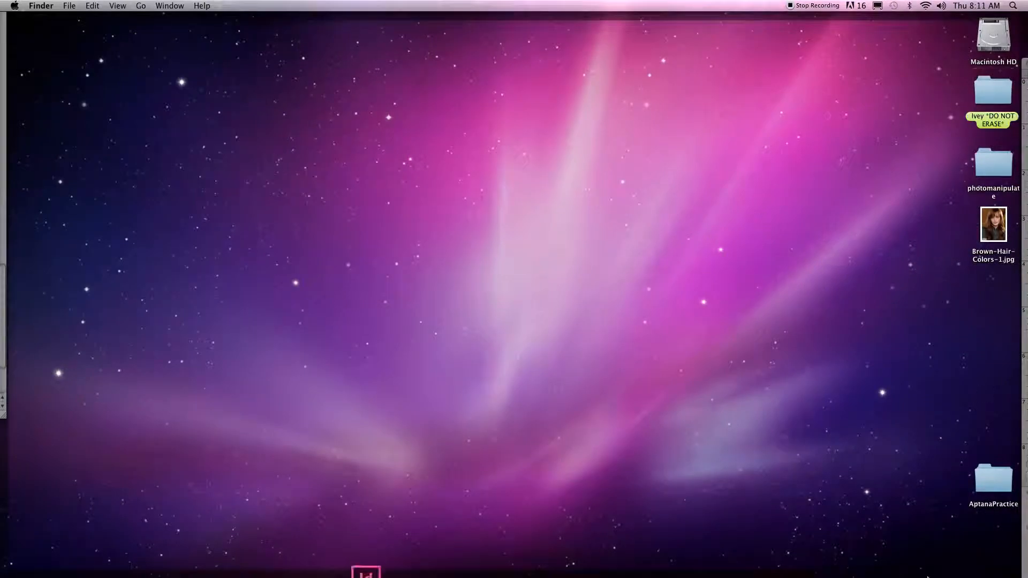
double_click(997, 102)
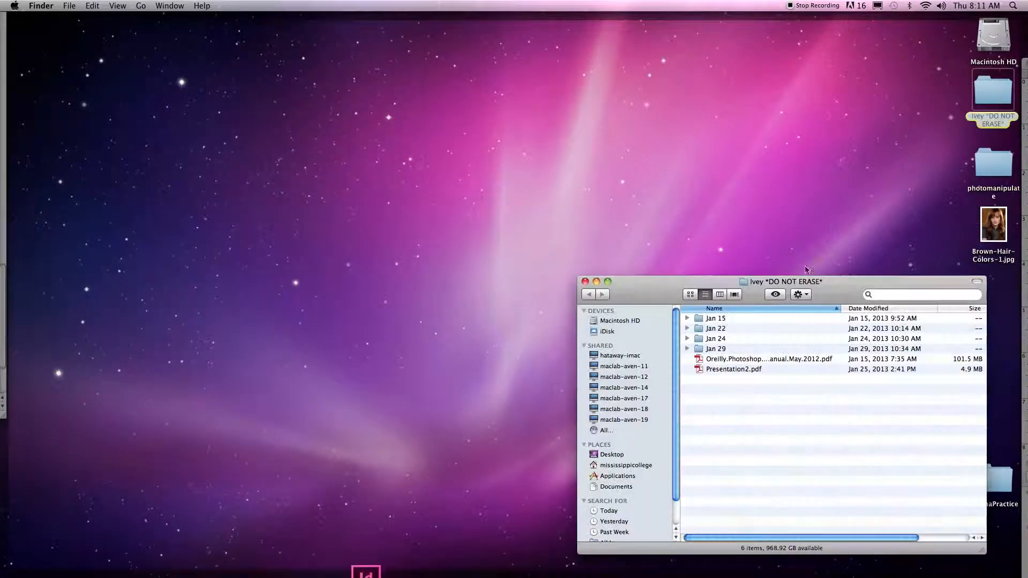
key("super+w")
Reveal the desktop and open the Downloads stack to check the saved CardLayout TIFF files.
mouse_move(874, 576)
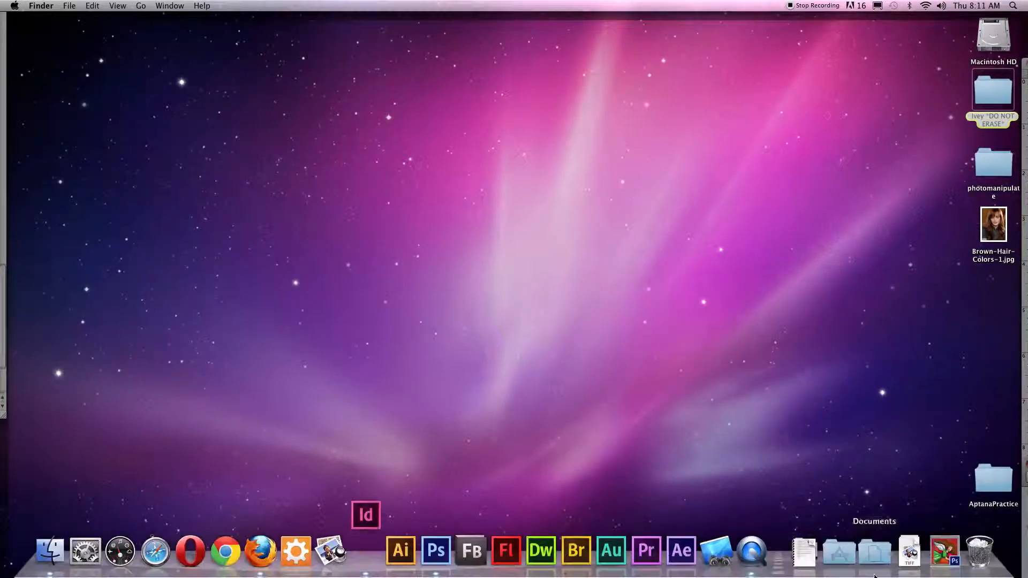
left_click(945, 552)
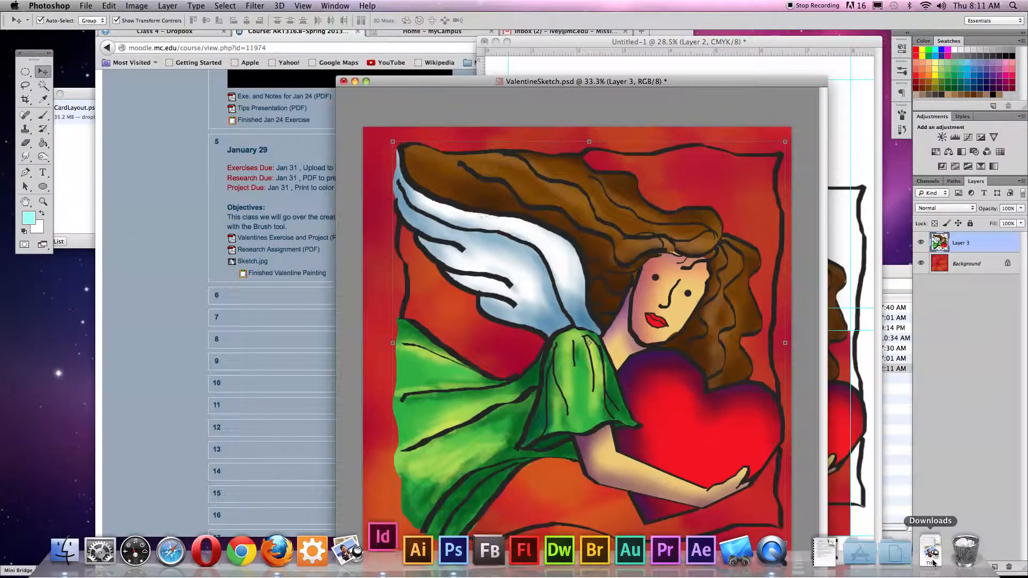
key("F11")
left_click(928, 561)
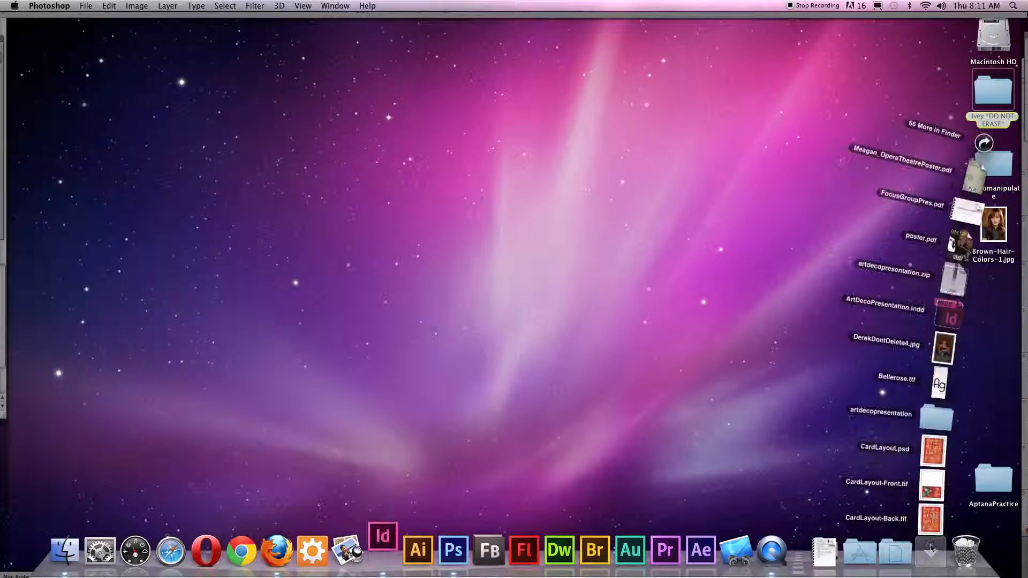
Move CardLayout-Back.tif and CardLayout-Front.tif out of the Downloads stack onto the desktop.
left_click_drag(936, 479, 659, 378)
mouse_move(968, 577)
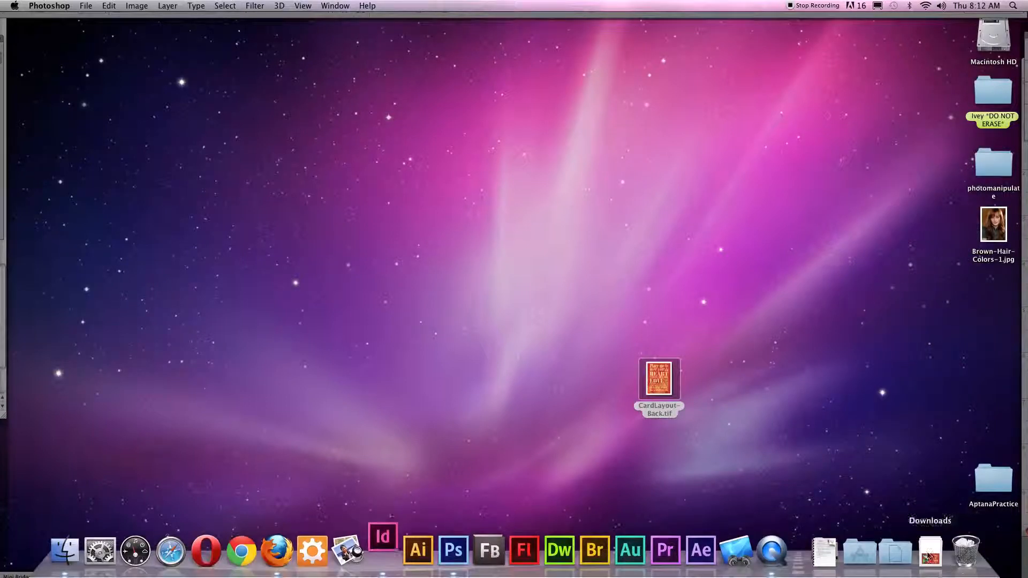
left_click(932, 555)
left_click_drag(929, 517, 738, 379)
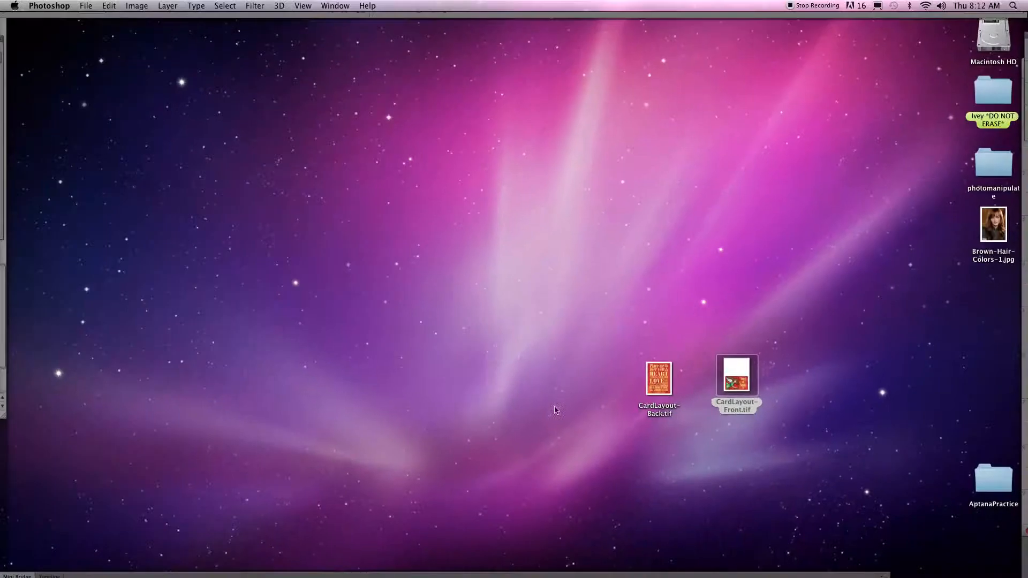
Switch to InDesign, dismiss the PDF export alert and close the blank leftover window.
mouse_move(333, 576)
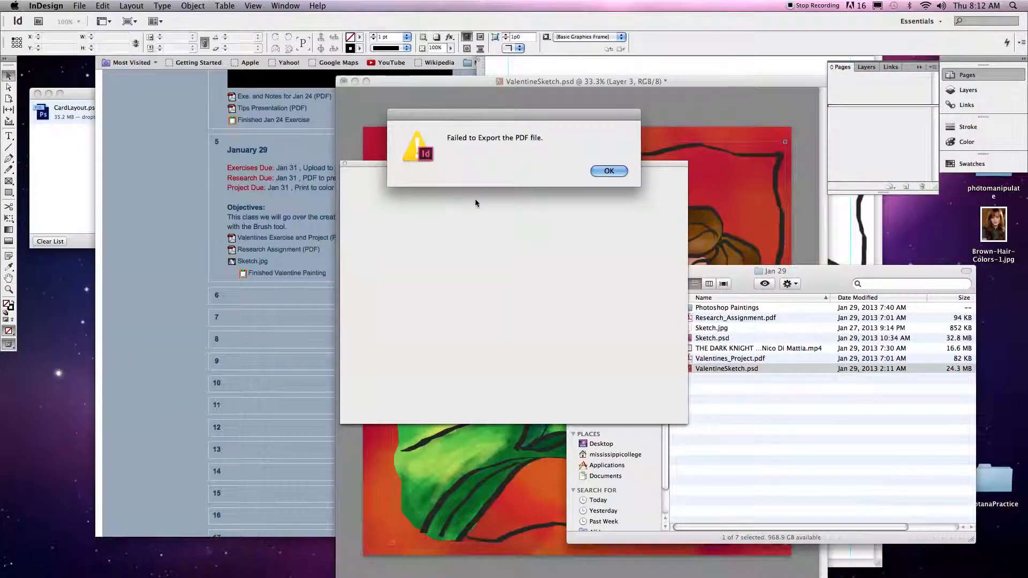
left_click(614, 171)
left_click_drag(514, 163, 497, 117)
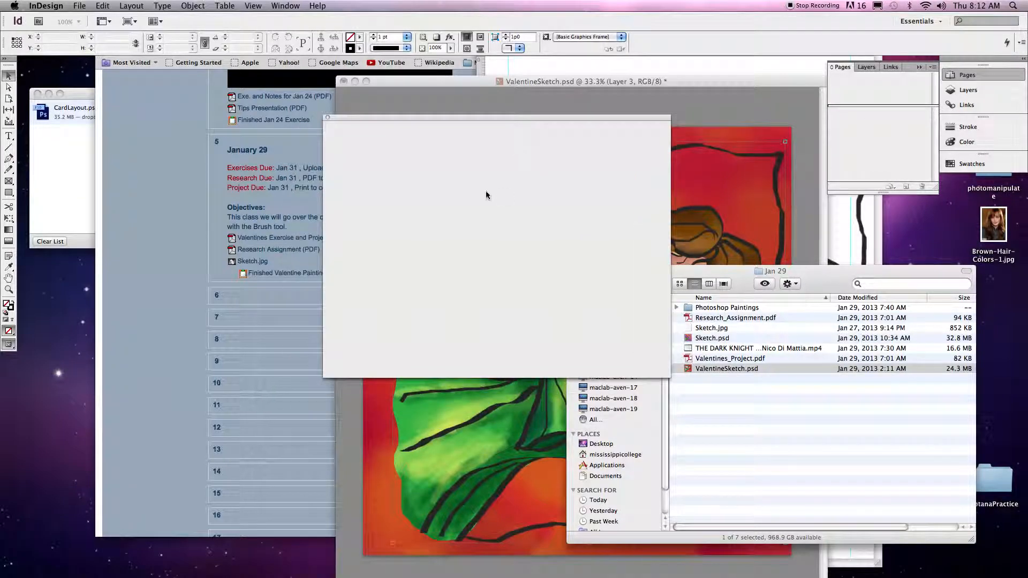
left_click(328, 117)
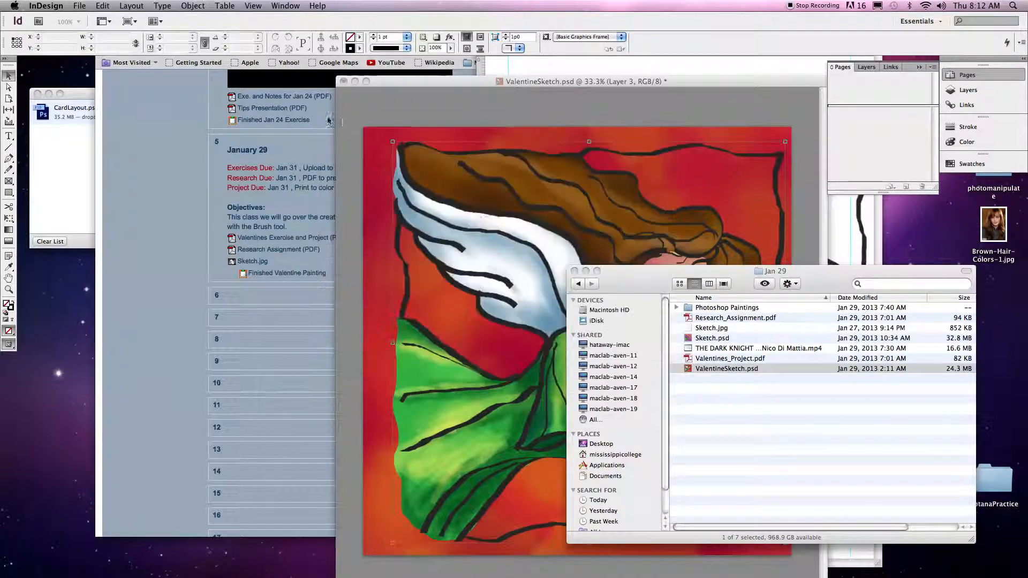
Create a new one-page Letter-size print document with the default settings.
left_click(80, 6)
mouse_move(119, 20)
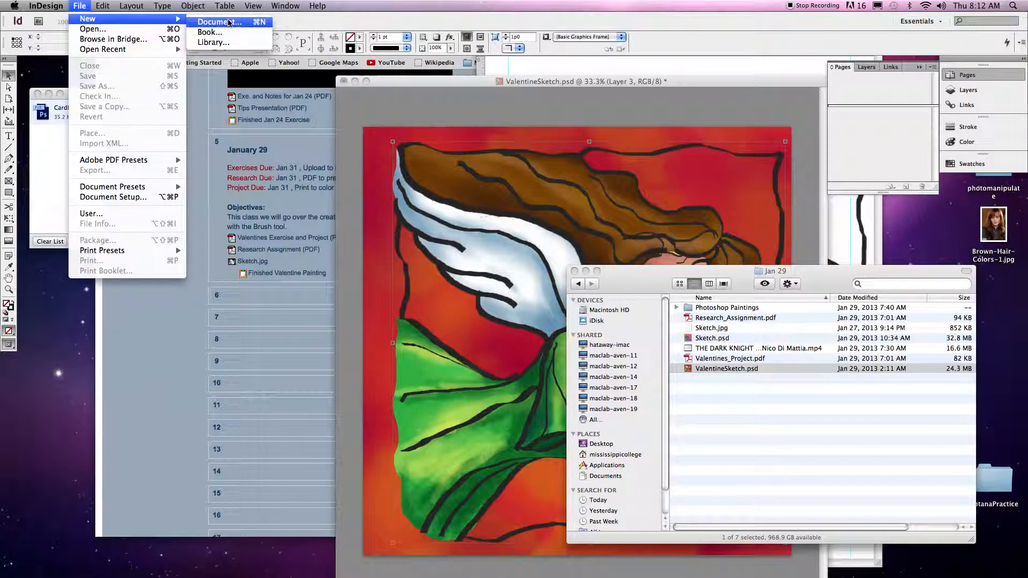
left_click(229, 23)
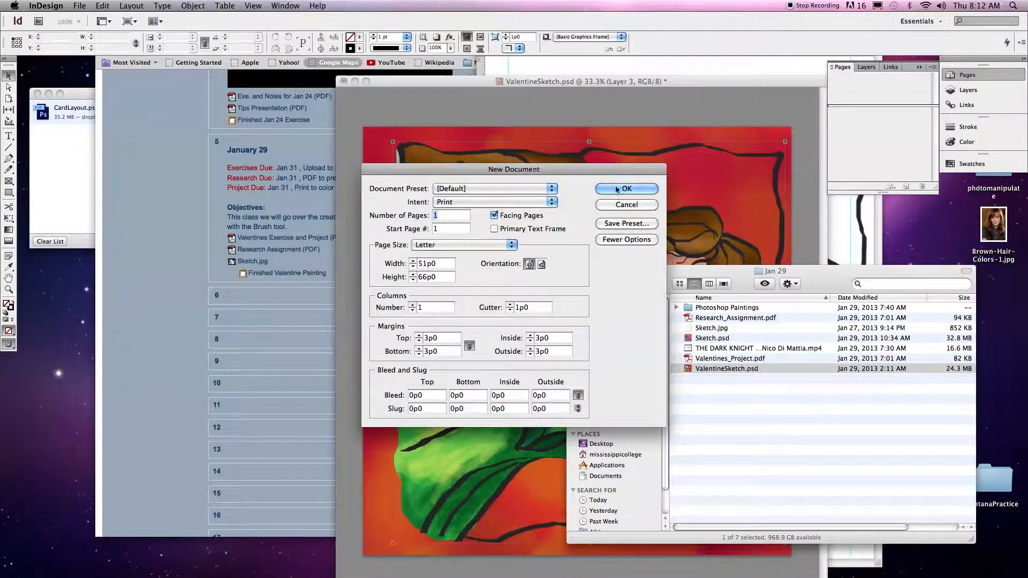
key("Return")
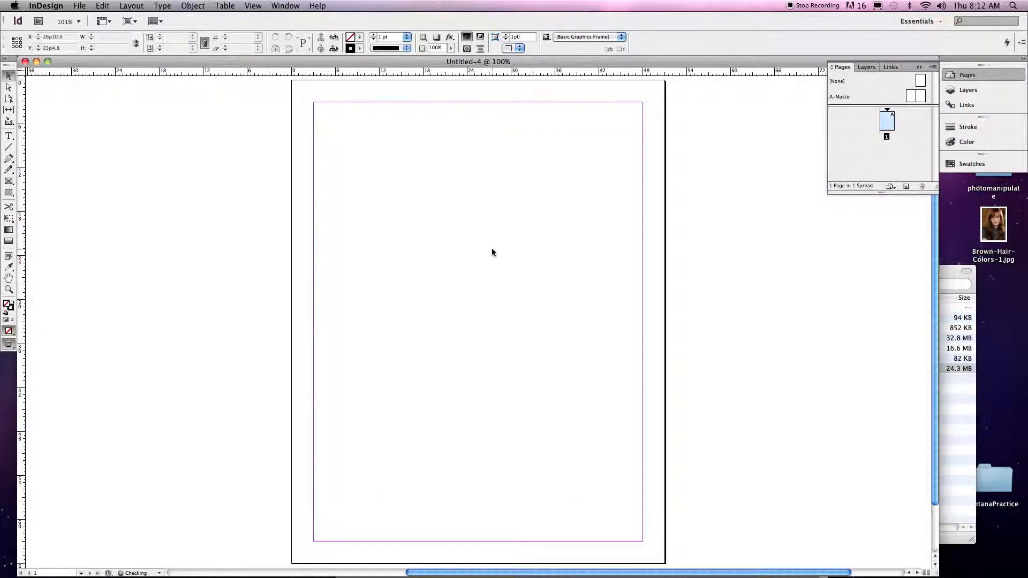
Draw a rectangle frame covering the whole page and place CardLayout-Front.tif from the desktop in it.
left_click(9, 183)
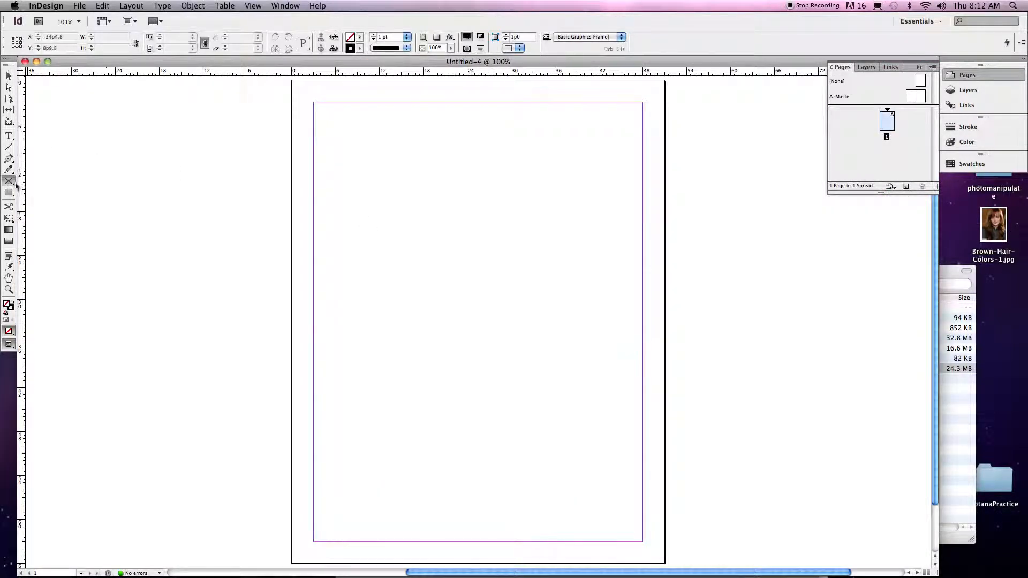
left_click_drag(292, 81, 664, 564)
key("super+d")
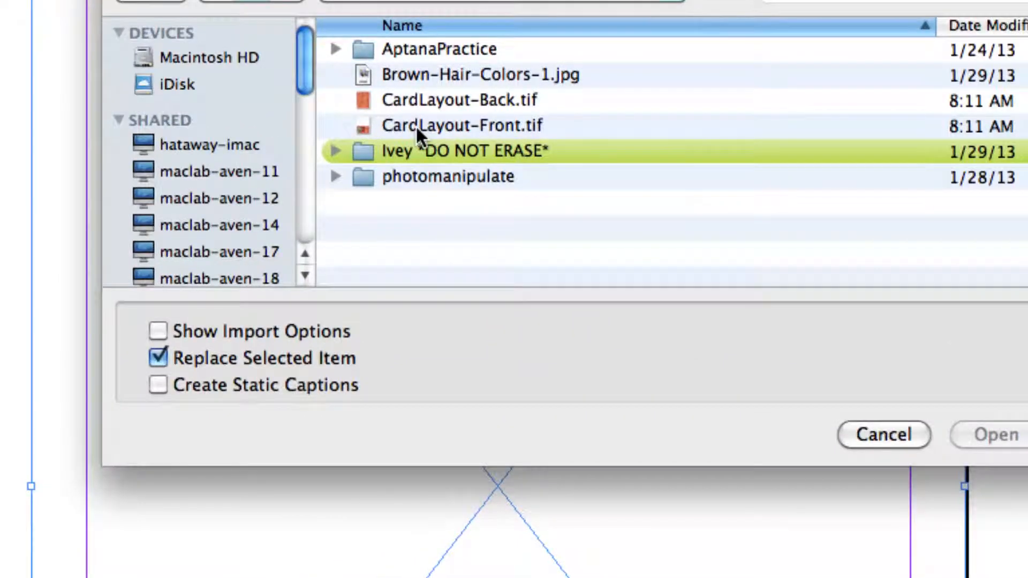
left_click(416, 124)
left_click(985, 435)
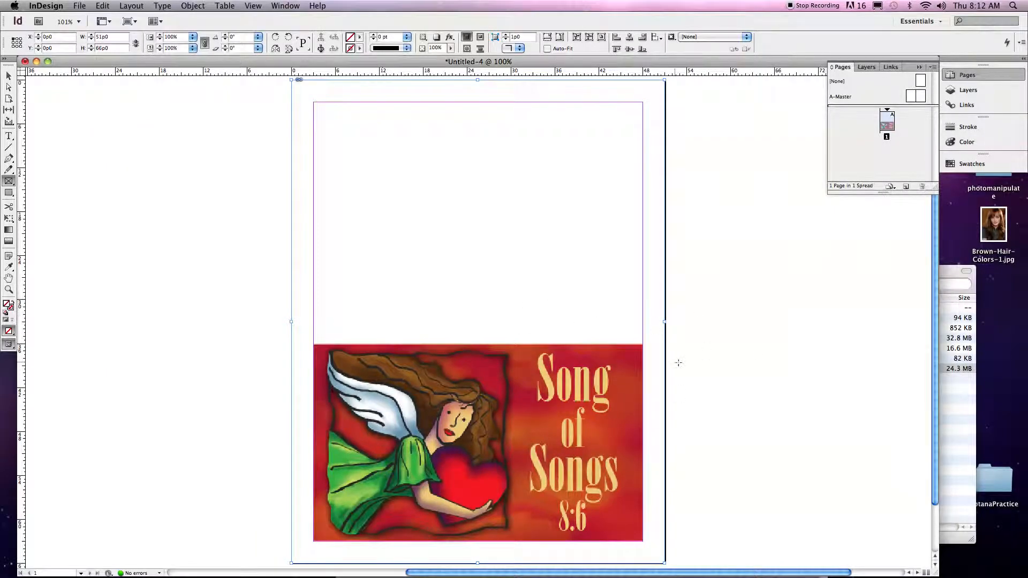
Add a second page and draw a 51p0 by 66p0 rectangle frame covering it edge to edge.
left_click(906, 186)
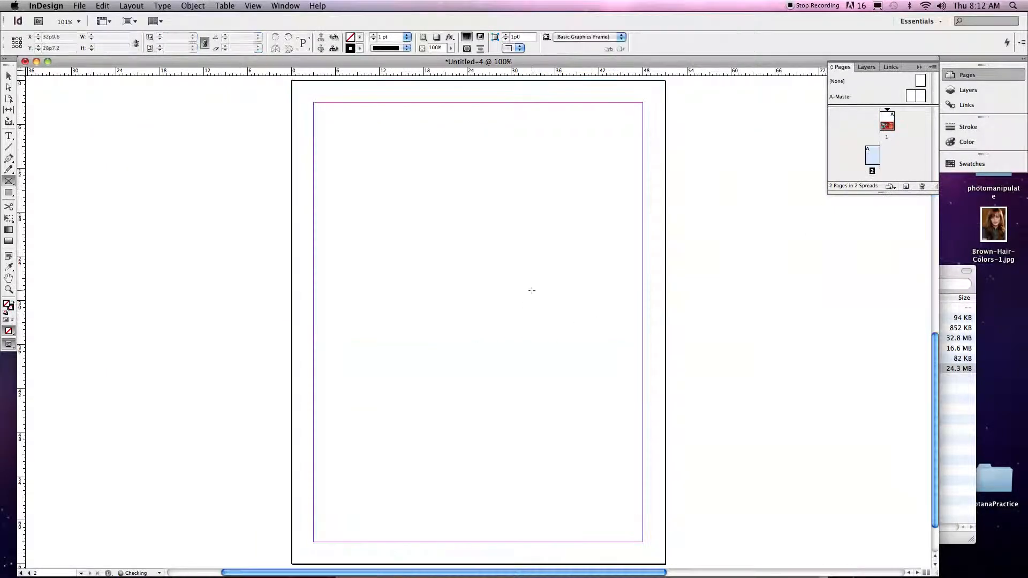
scroll(532, 290, "down", 2)
scroll(425, 197, "up", 2)
key("super+minus")
key("super+minus")
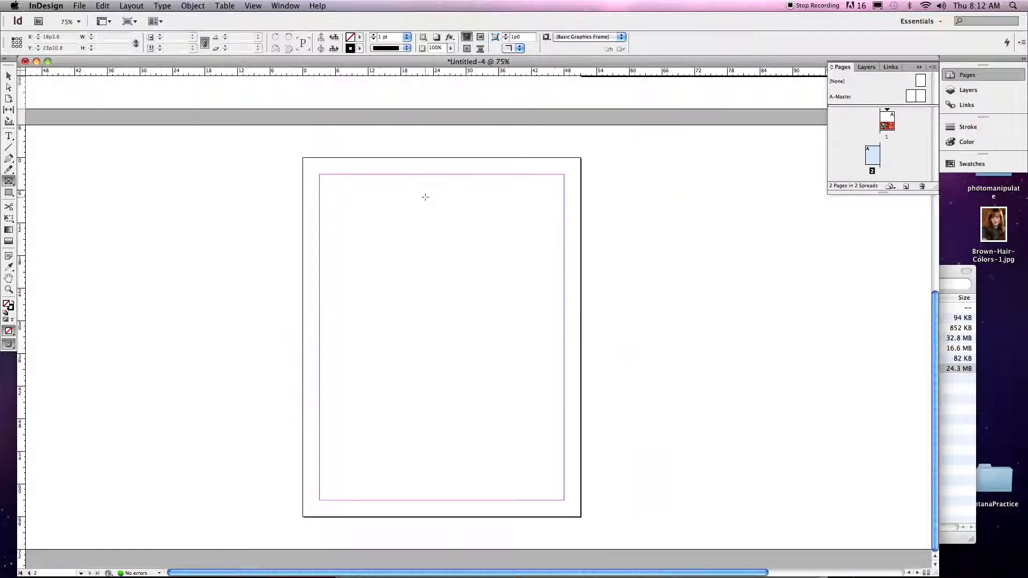
left_click_drag(302, 158, 581, 516)
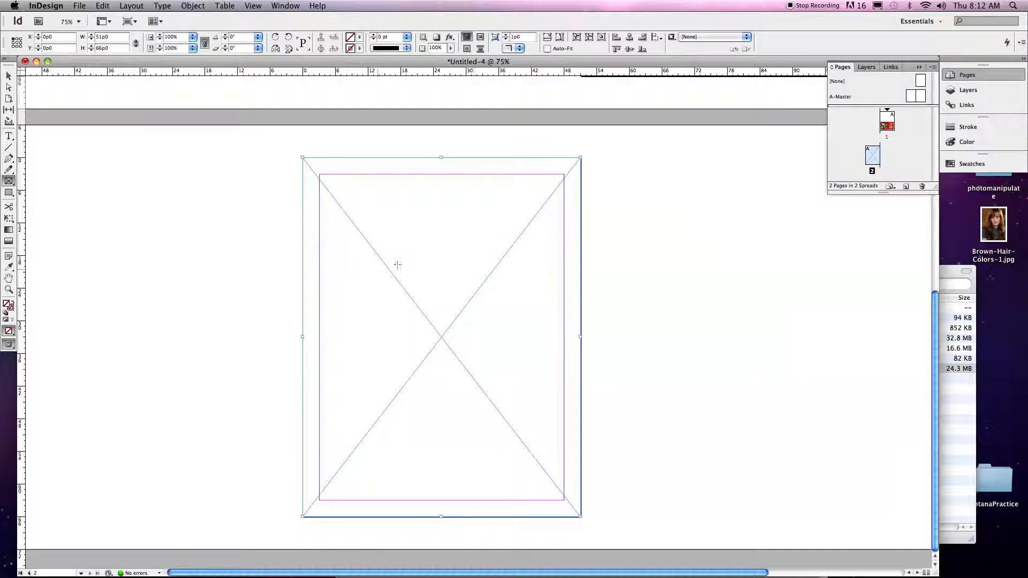
Place CardLayout-Back.tif from the desktop into the second page's frame.
key("super+d")
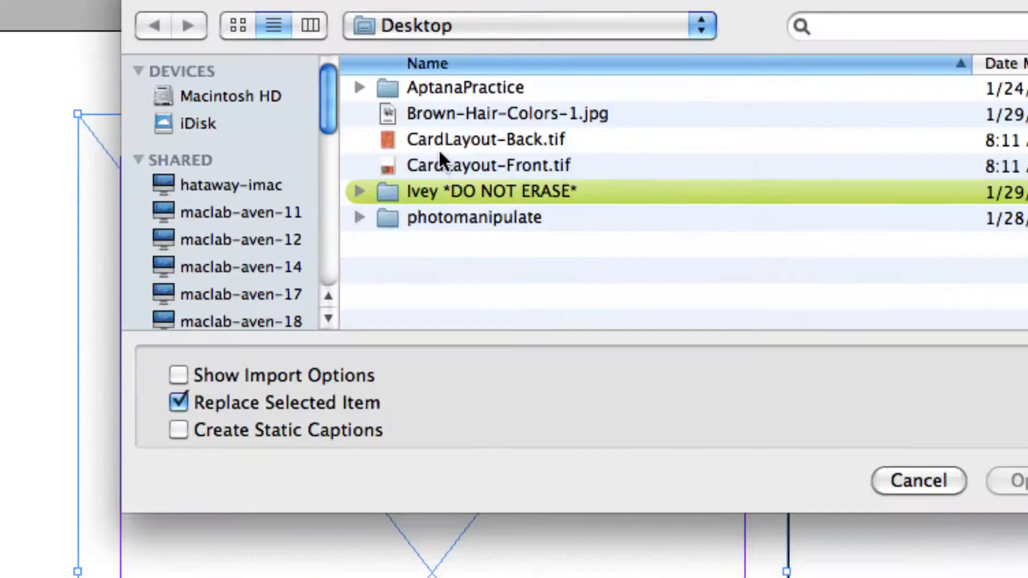
left_click(444, 156)
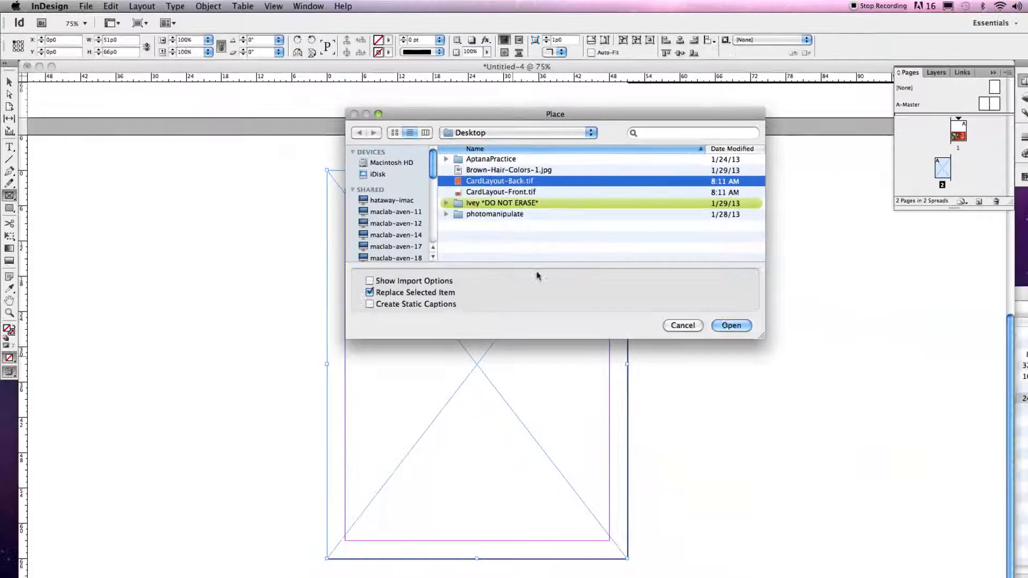
left_click(729, 325)
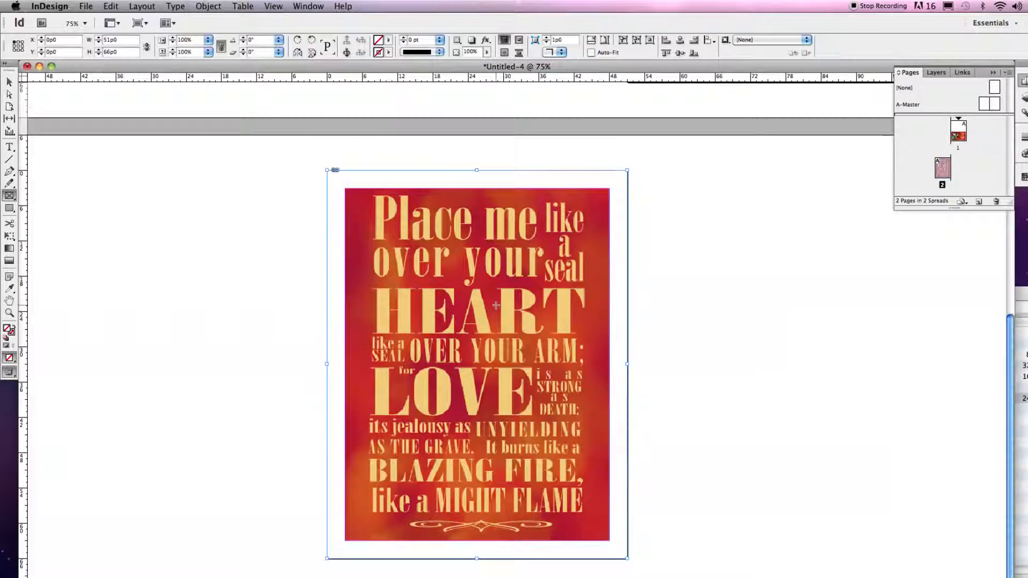
Review both card pages and open the document's Print settings.
key("shift+Page_Up")
key("shift+Page_Down")
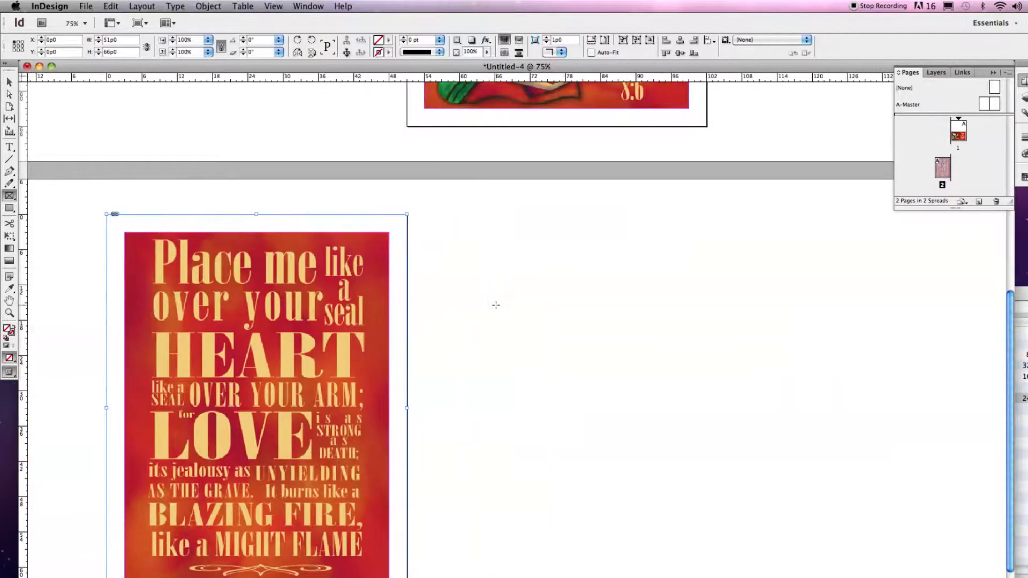
key("shift+Page_Up")
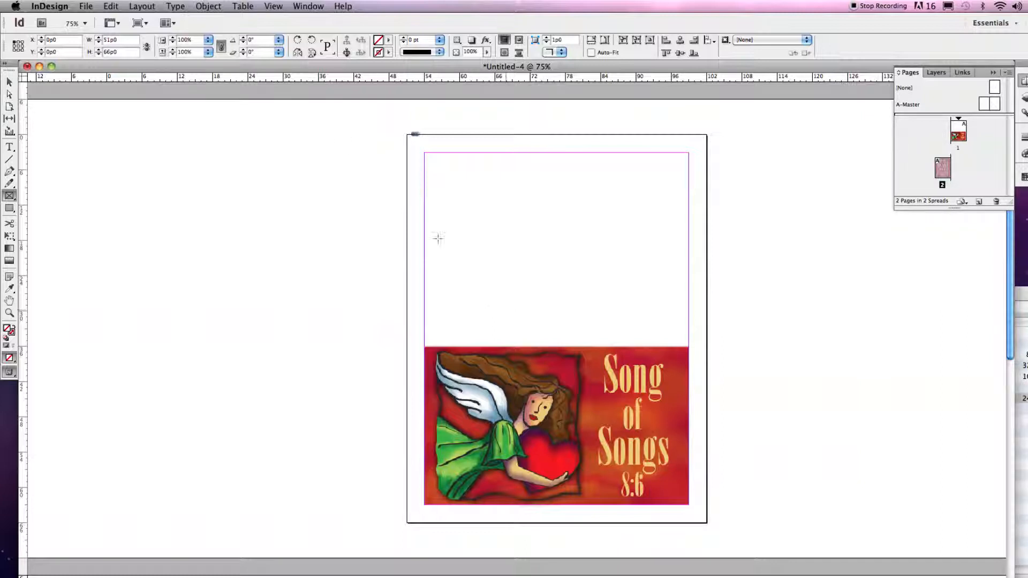
left_click(86, 5)
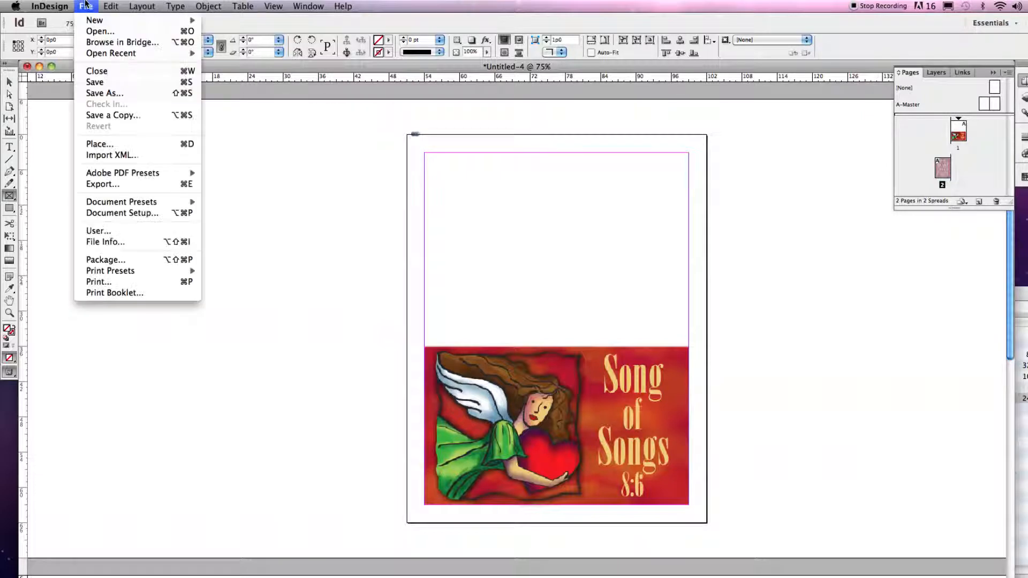
left_click(130, 282)
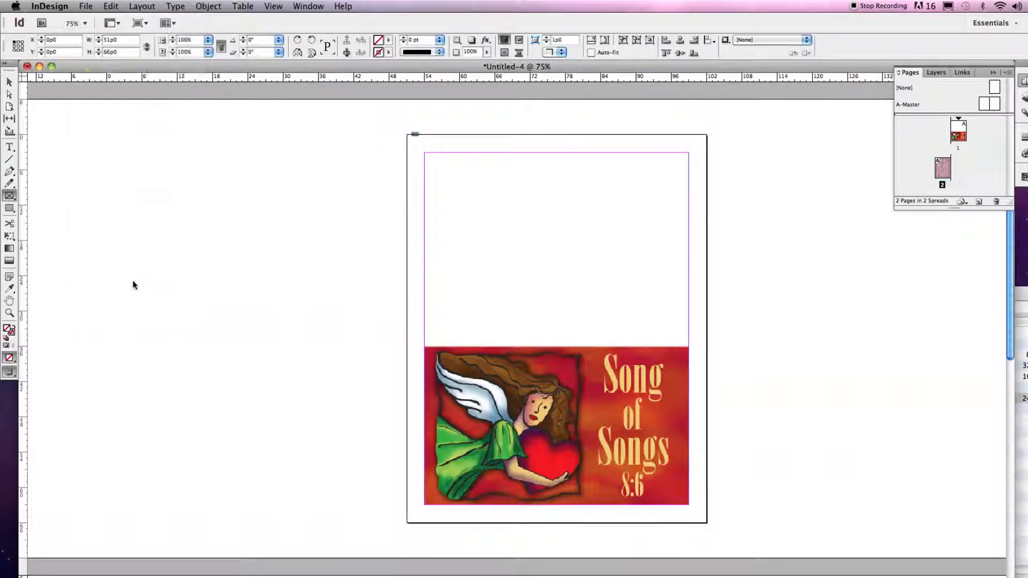
left_click_drag(368, 250, 364, 116)
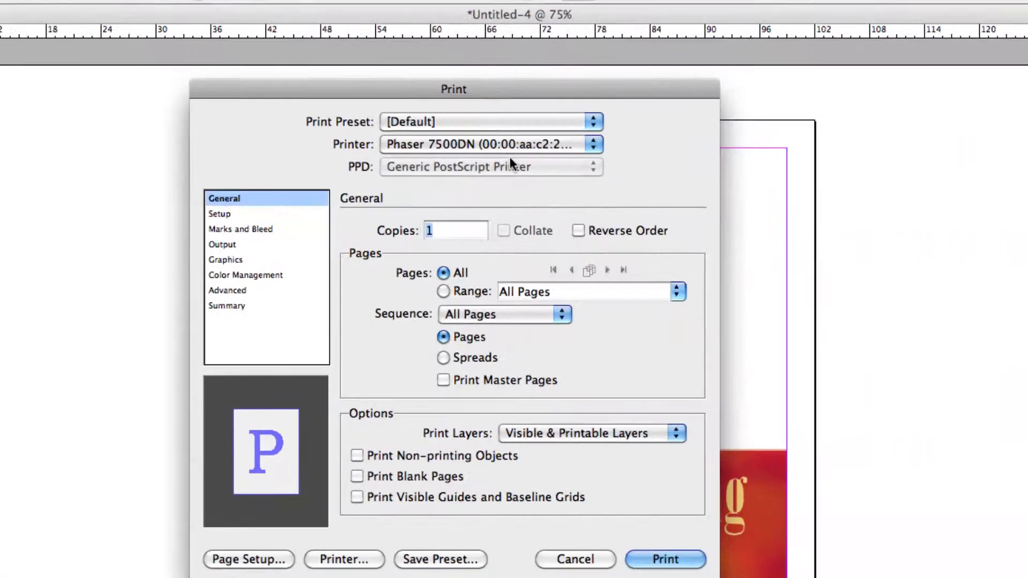
left_click_drag(495, 114, 544, 68)
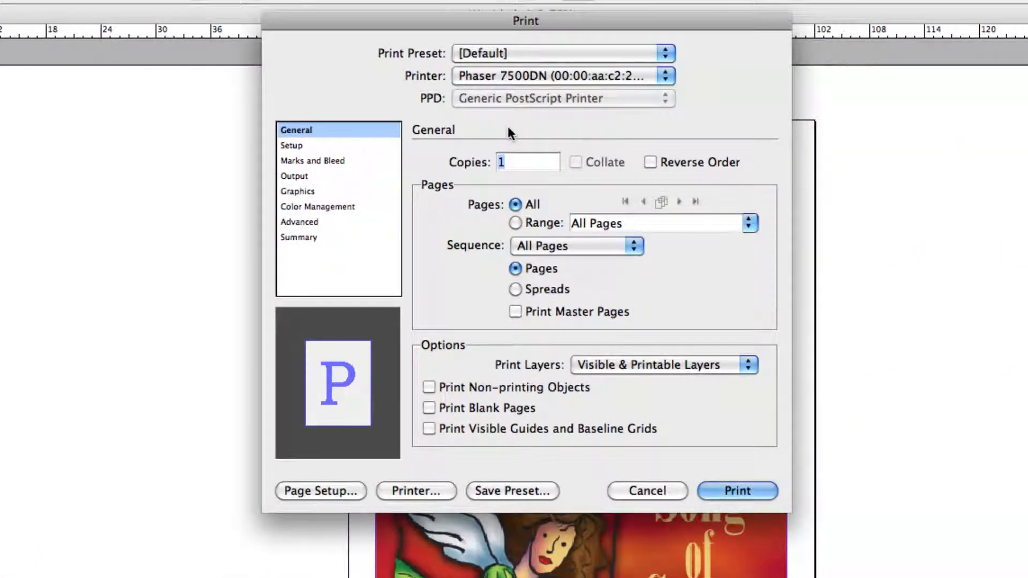
Check the paper size options in the Page Setup dialog and leave it without changes.
left_click(312, 492)
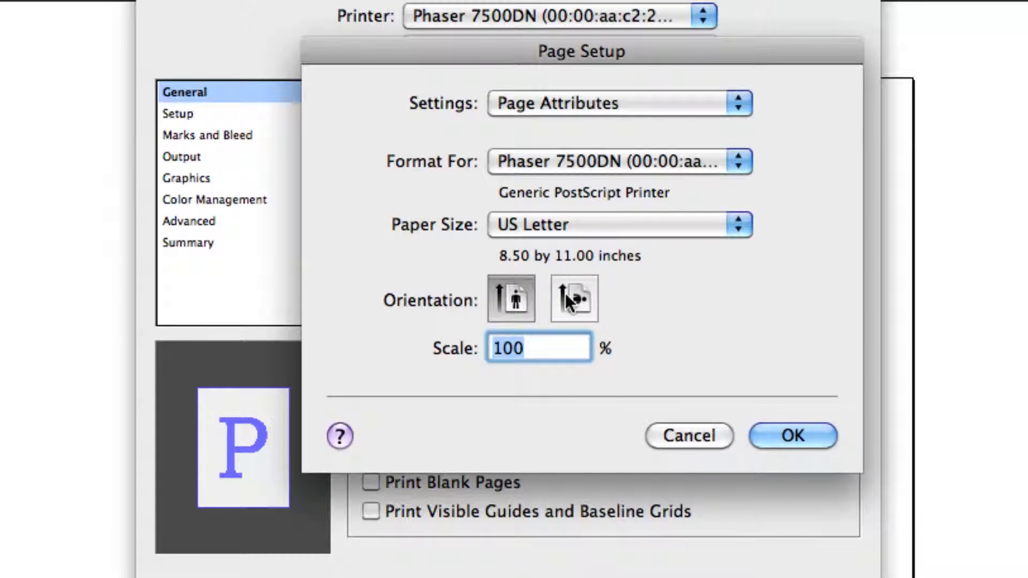
left_click(511, 225)
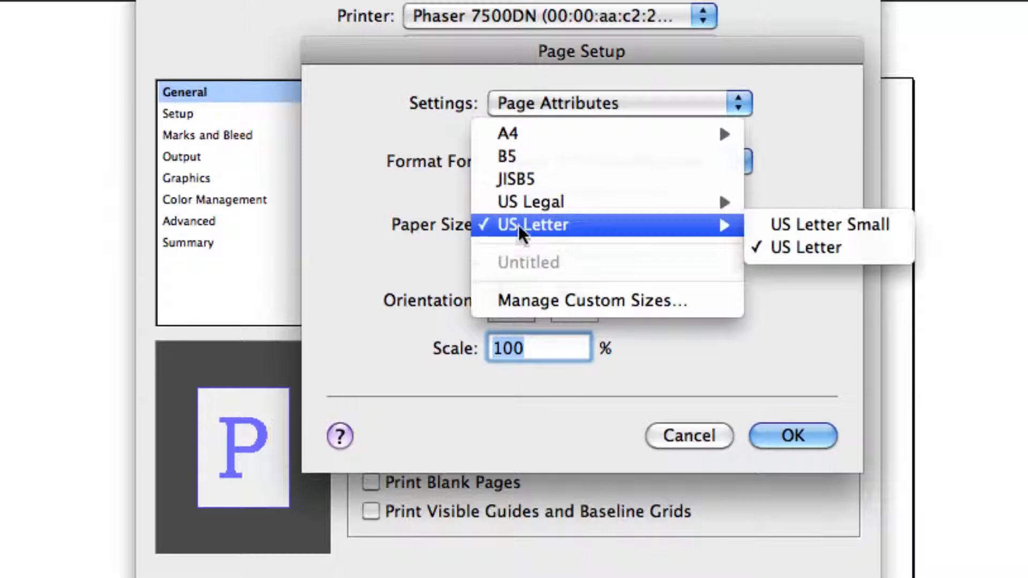
left_click(368, 252)
left_click(690, 435)
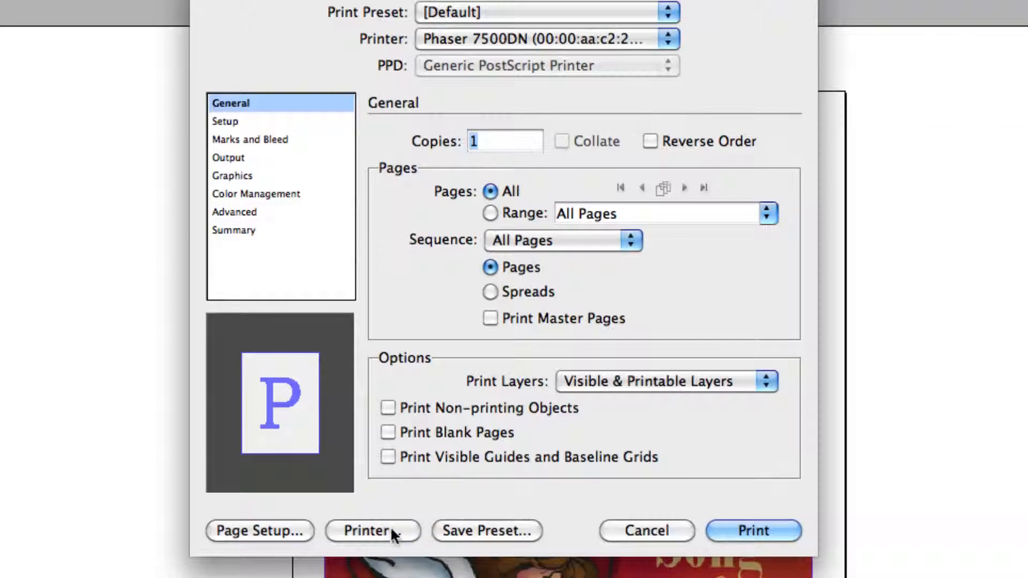
Set the printer's layout to two-sided with Short-Edge binding and accept the printer settings.
left_click(359, 529)
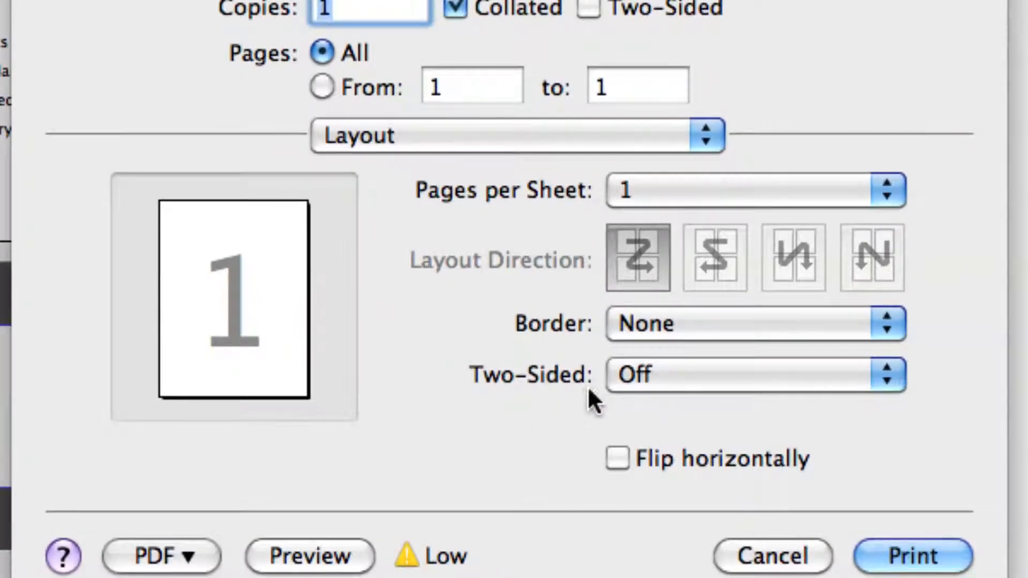
left_click(632, 377)
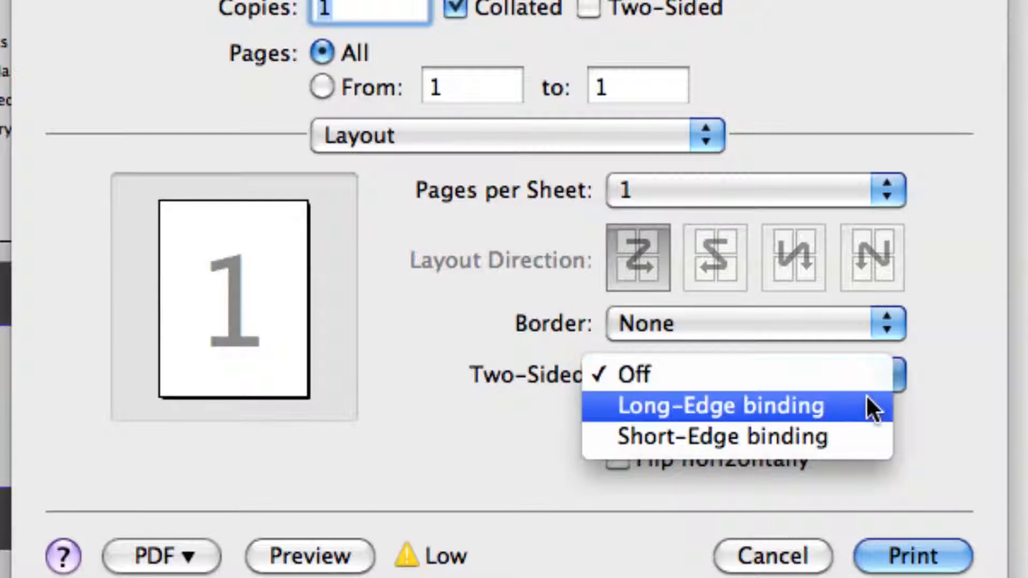
left_click(865, 435)
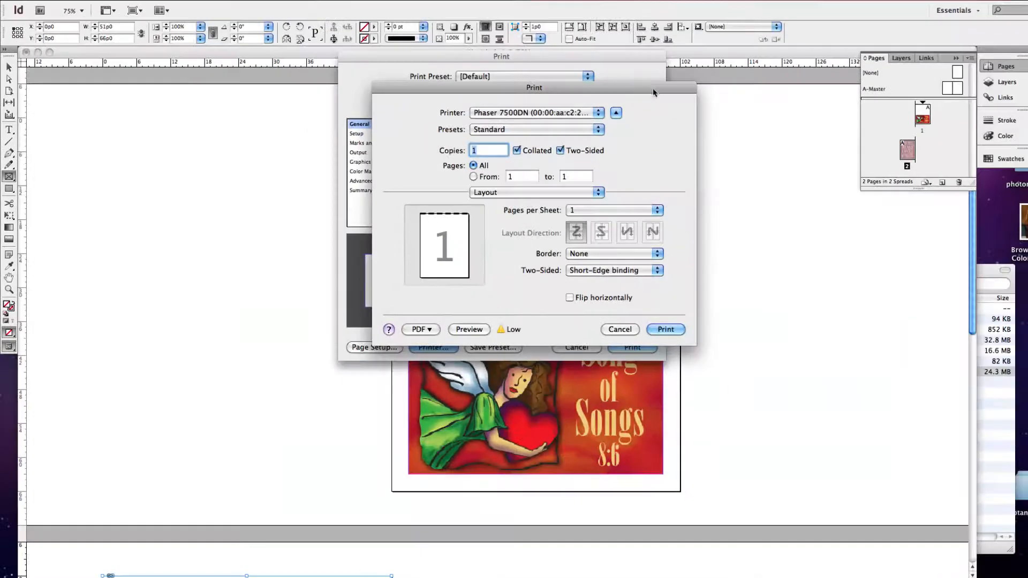
left_click_drag(675, 84, 430, 102)
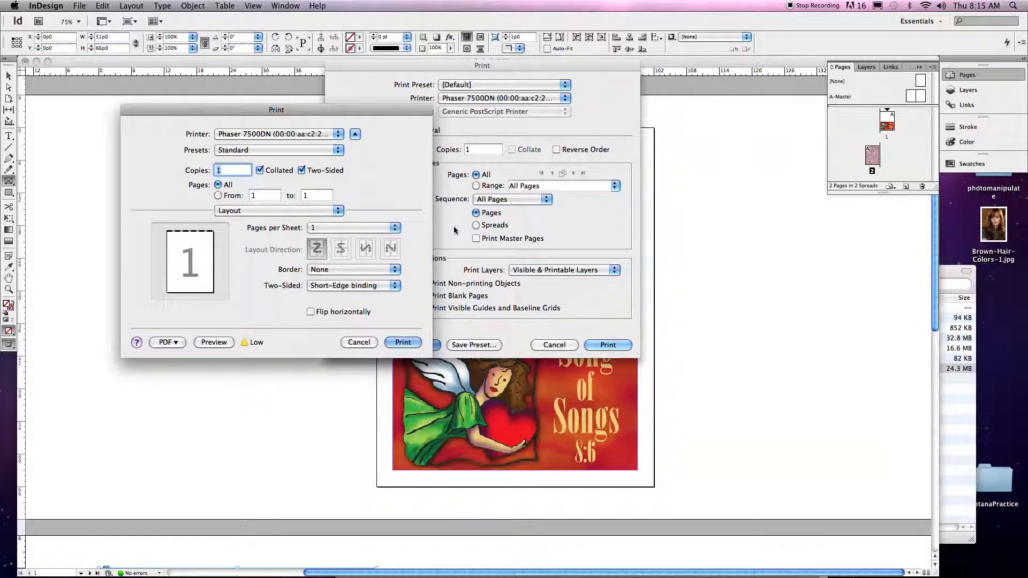
left_click(405, 343)
Check both card pages behind the Print dialog and print all pages of the document.
left_click_drag(571, 70, 356, 84)
scroll(611, 361, "down", 5)
scroll(589, 373, "down", 5)
scroll(508, 380, "up", 6)
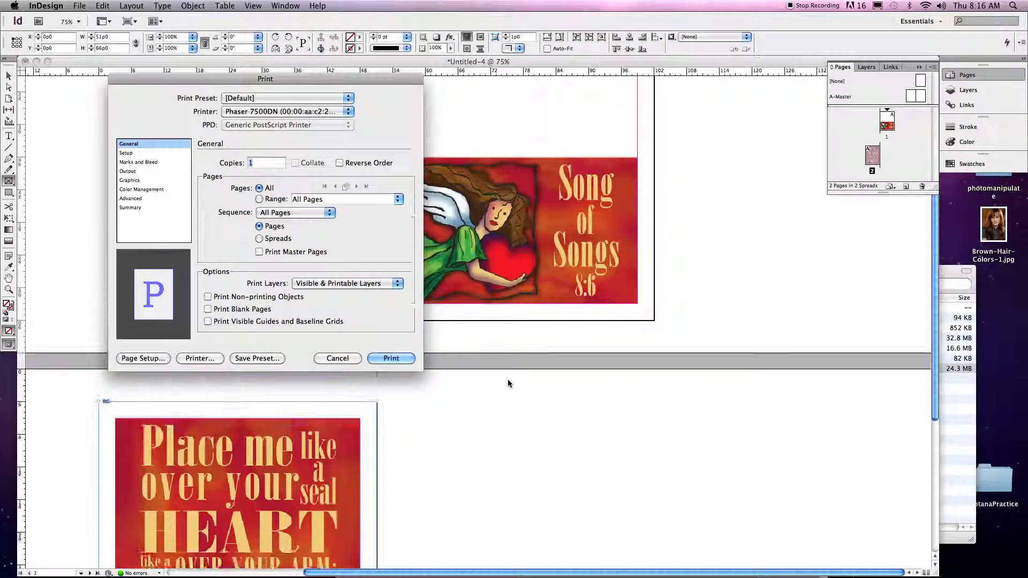
scroll(509, 383, "up", 4)
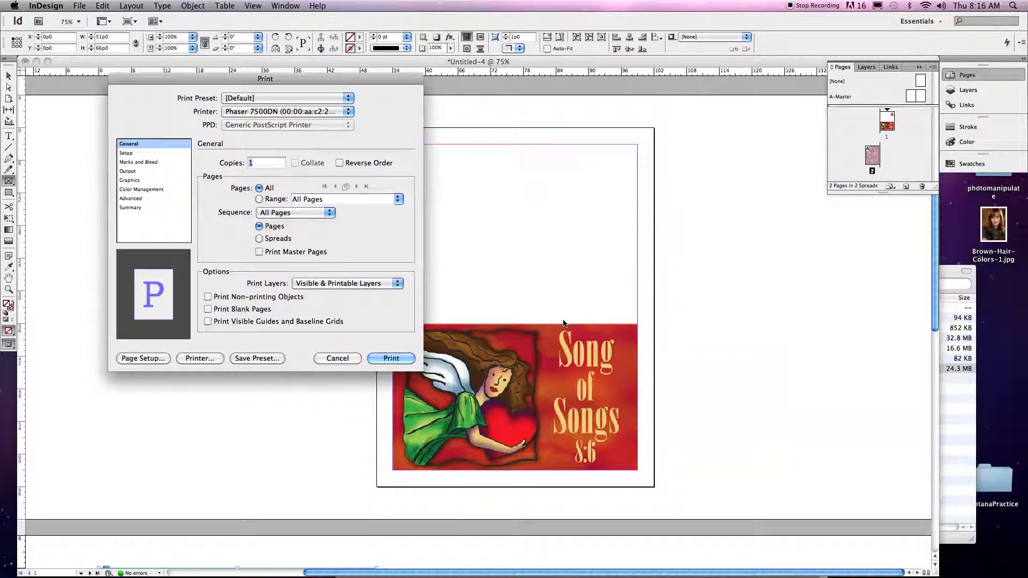
left_click(391, 358)
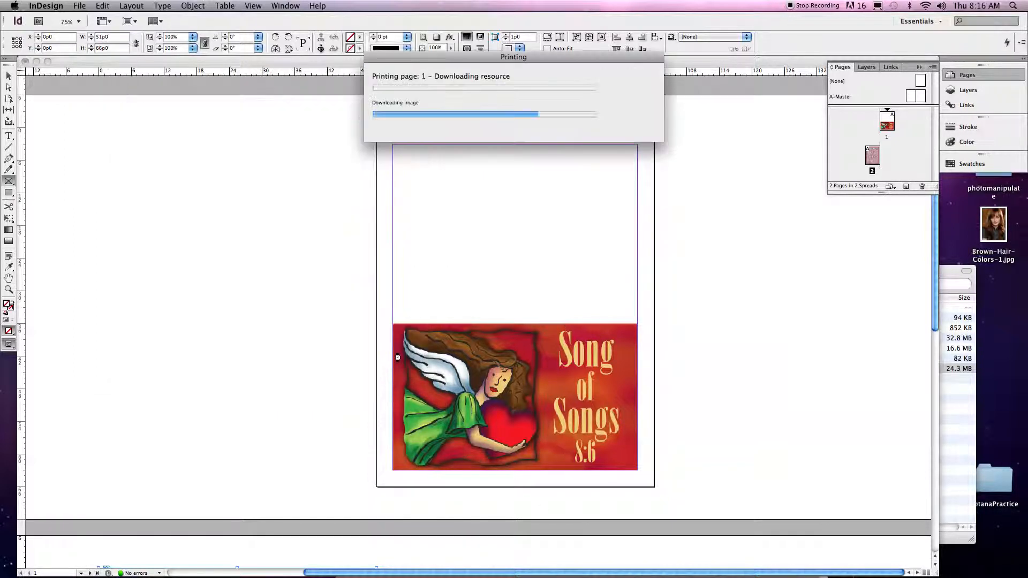